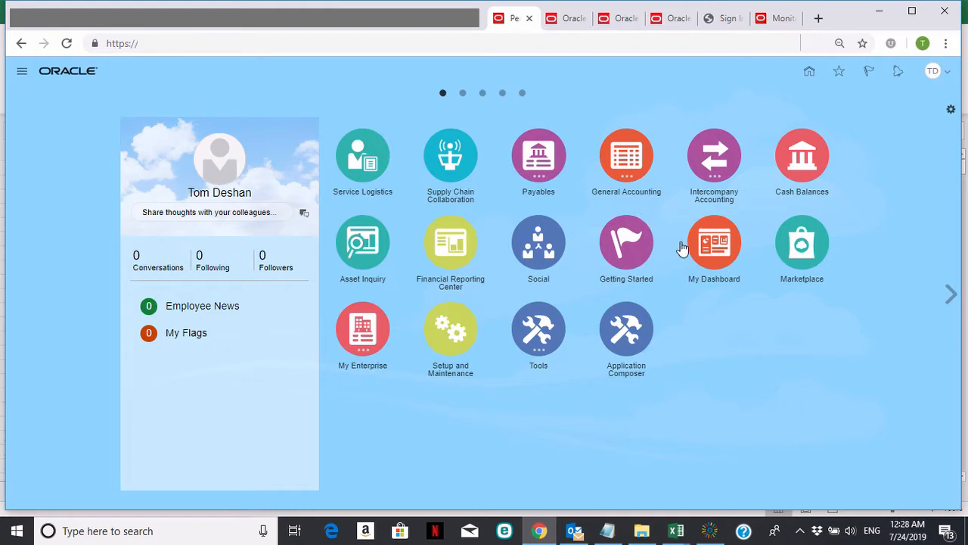
Open the Manage Currency Rates task from the General Accounting Period Close work area.
left_click(626, 166)
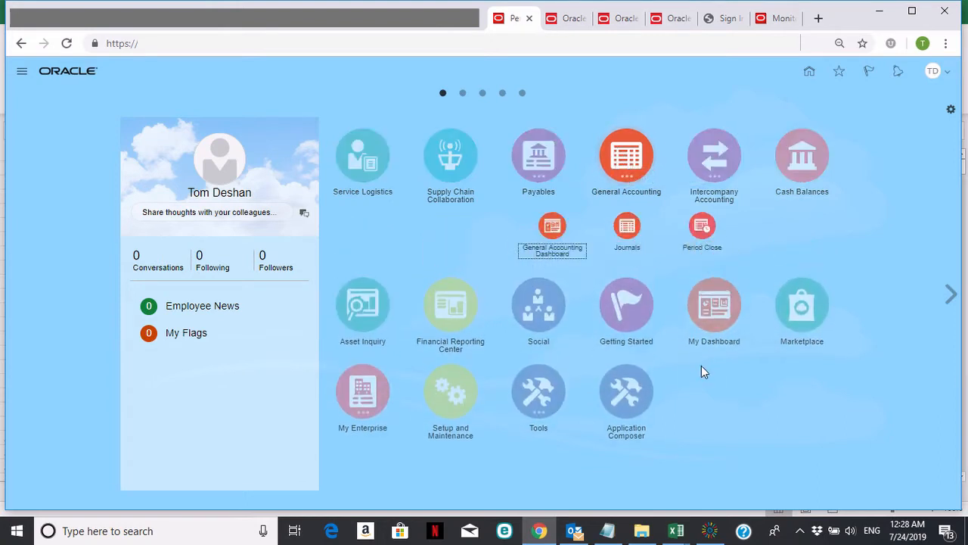
left_click(702, 229)
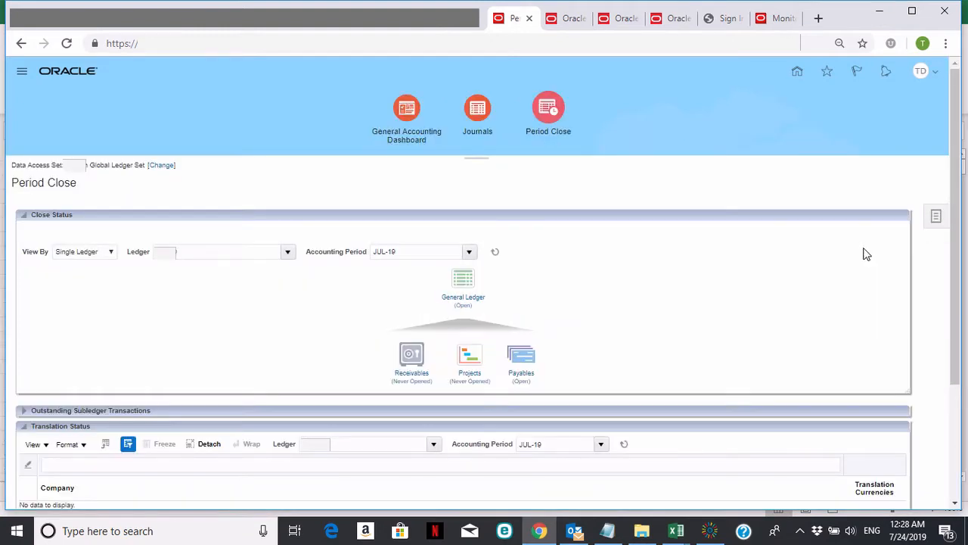
left_click(936, 219)
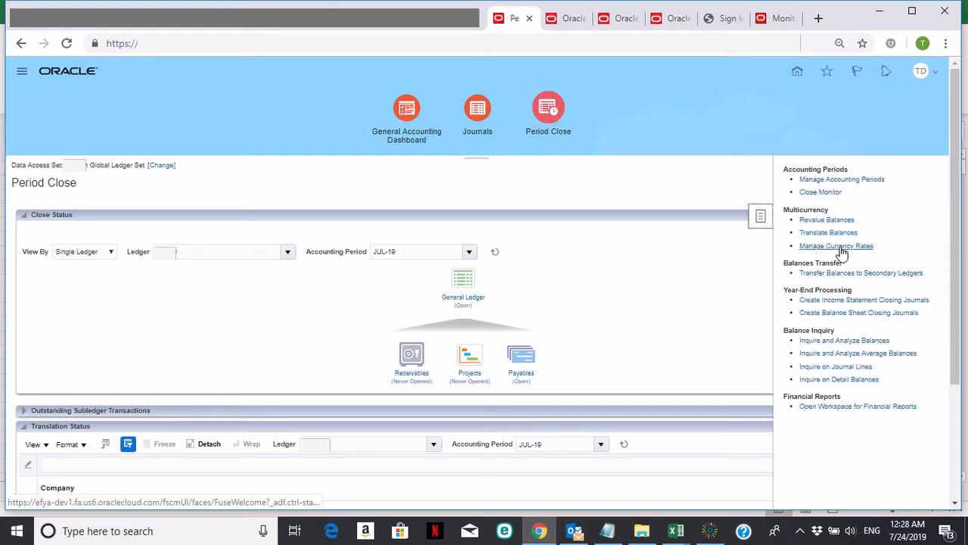
left_click(838, 248)
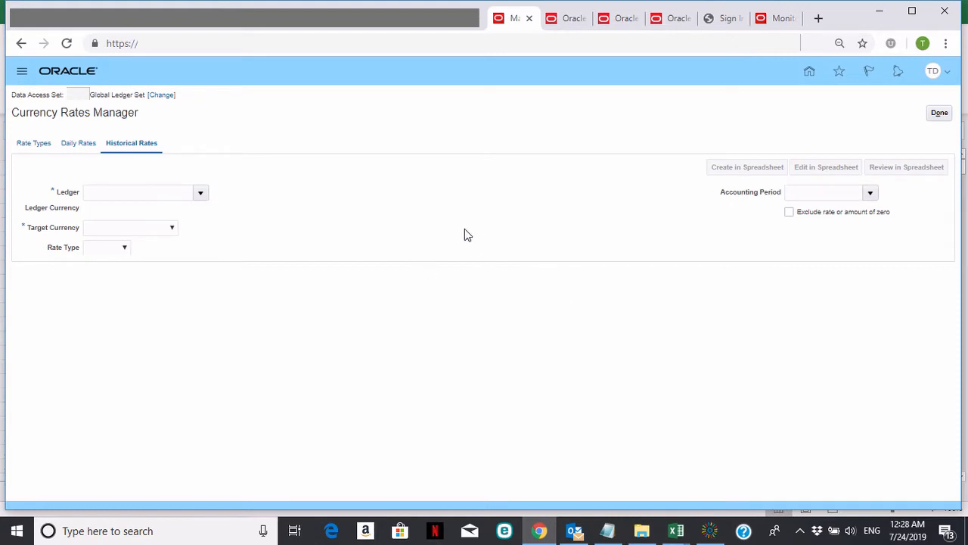
Look over the rate types and the daily rates search page, and return to the historical rates.
left_click(33, 147)
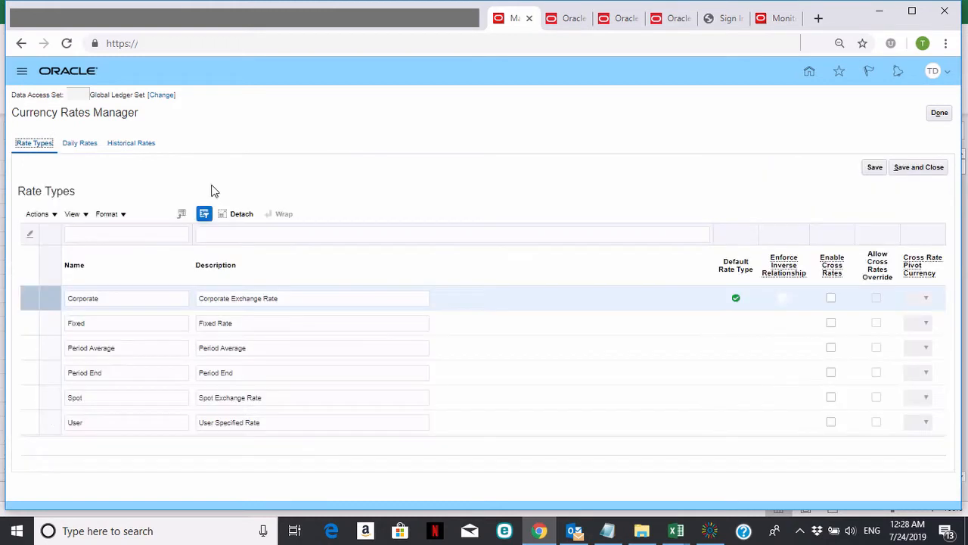
left_click(80, 145)
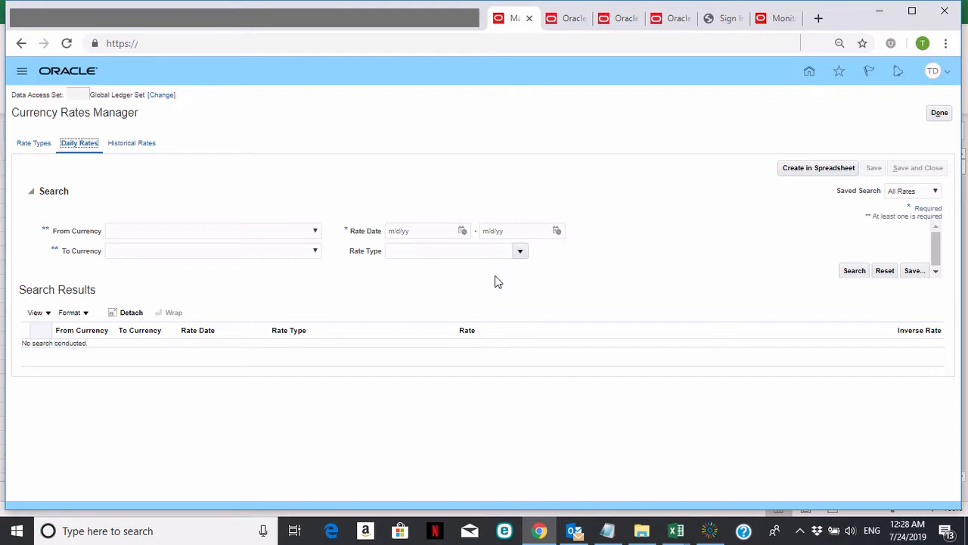
left_click(129, 147)
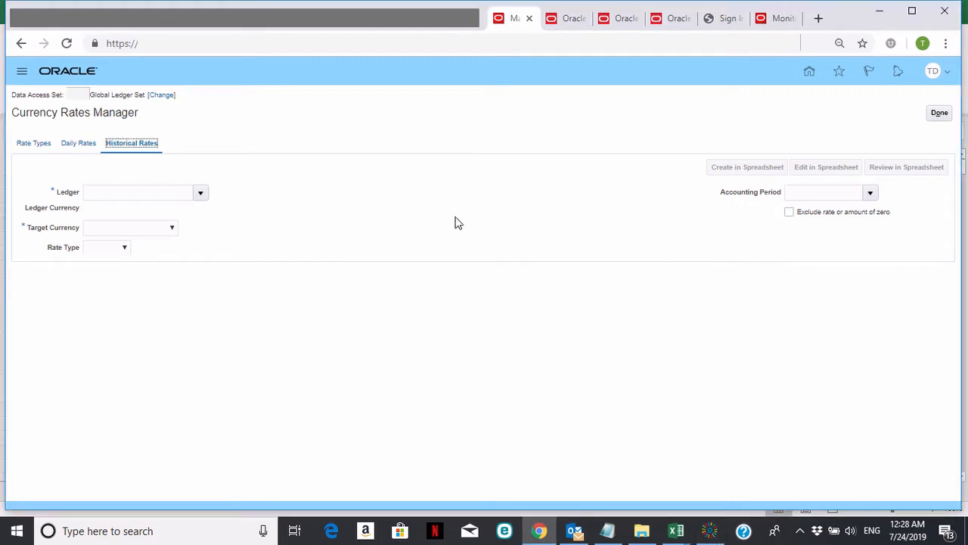
Choose the KMXN ledger and USD - US Dollar as the target currency for the historical rates.
left_click(201, 194)
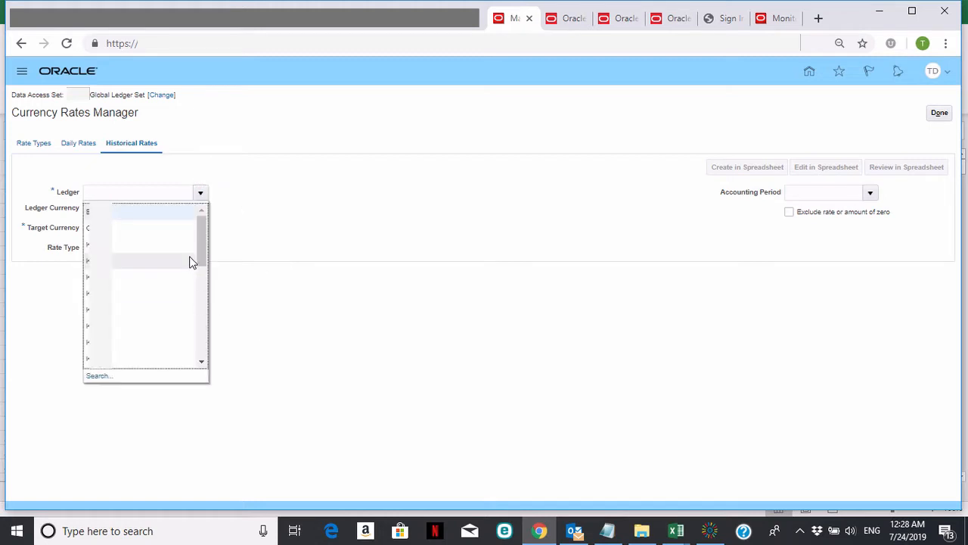
left_click_drag(201, 236, 201, 274)
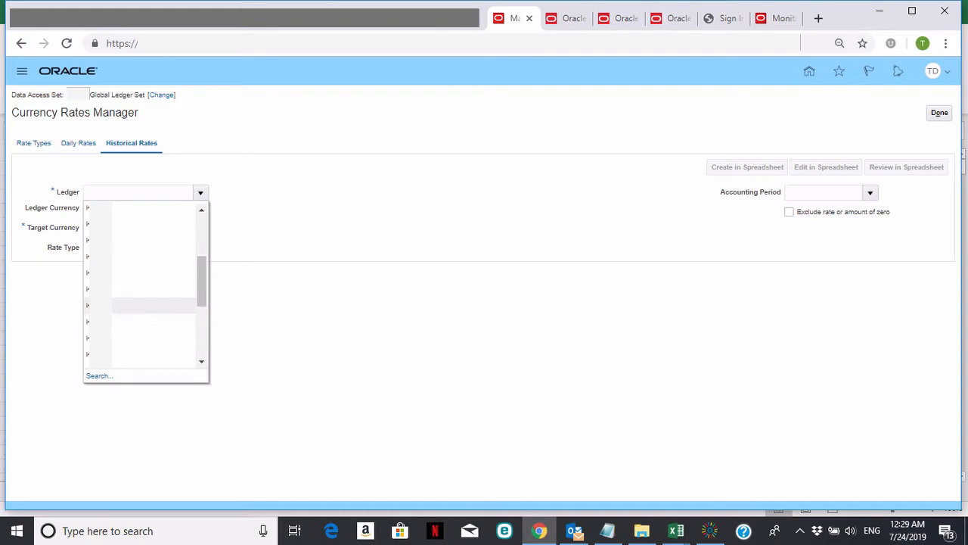
left_click(99, 303)
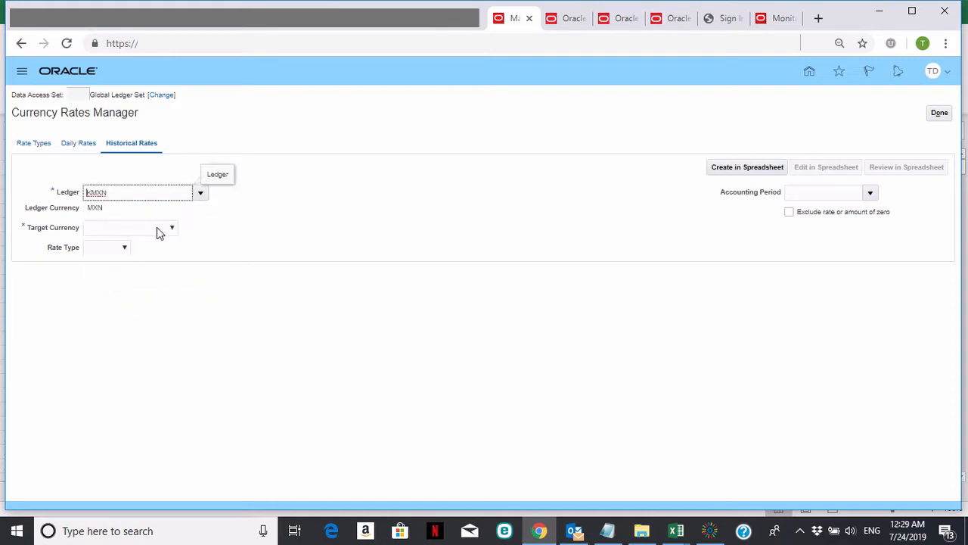
left_click(172, 230)
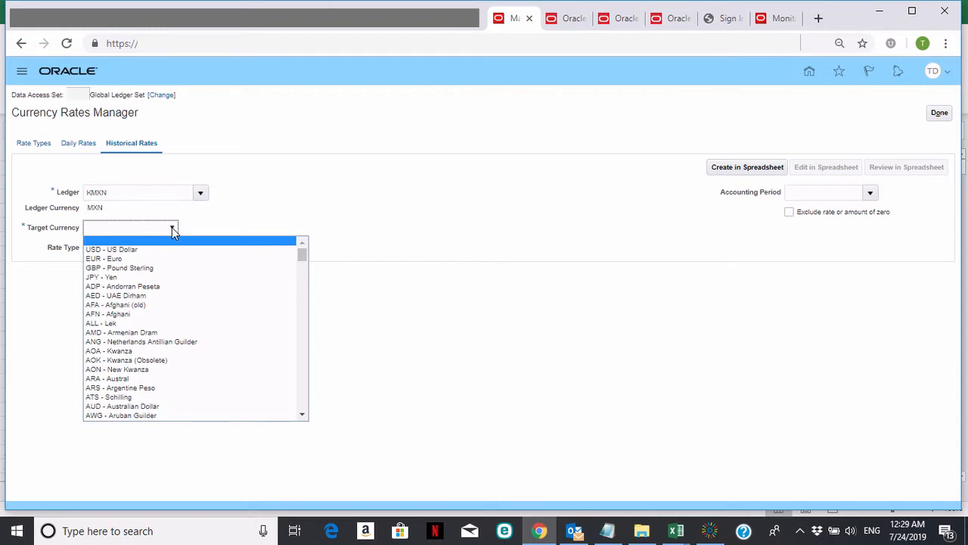
left_click(130, 255)
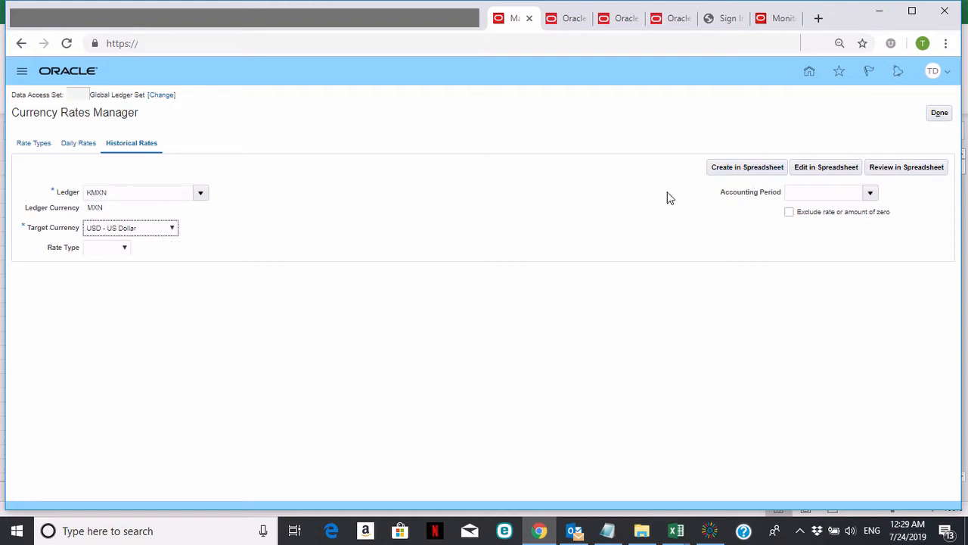
Generate the spreadsheet for creating historical rates, open it for editing in Excel and connect it to the application server.
left_click(736, 170)
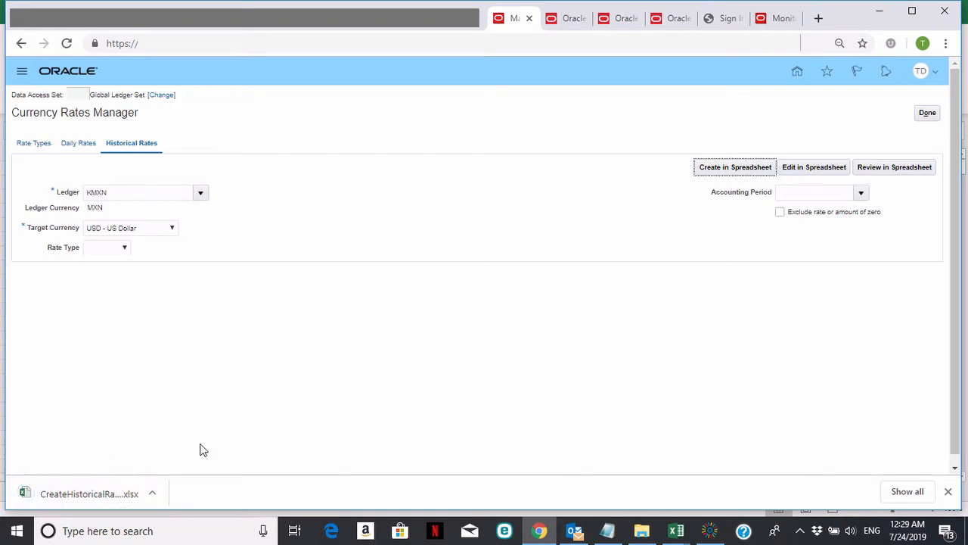
left_click(67, 493)
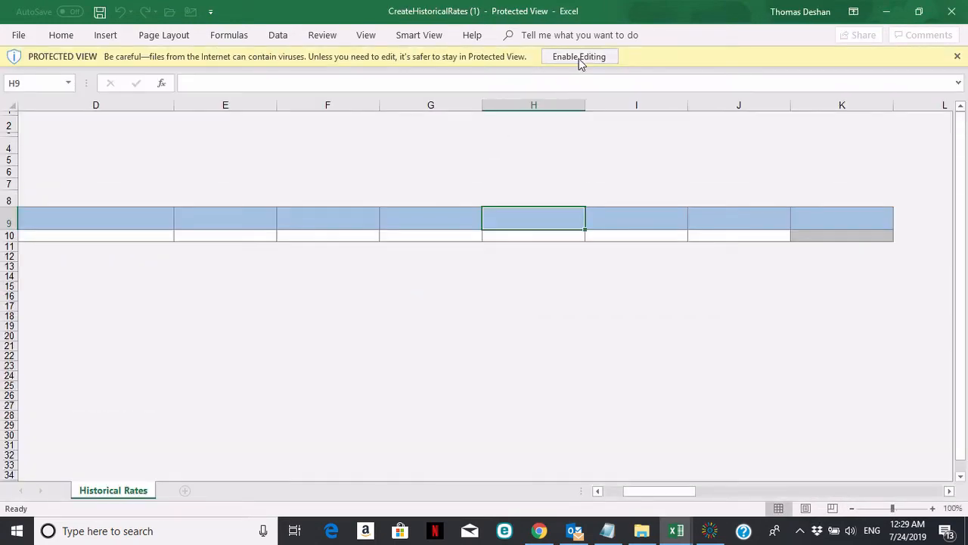
left_click(579, 57)
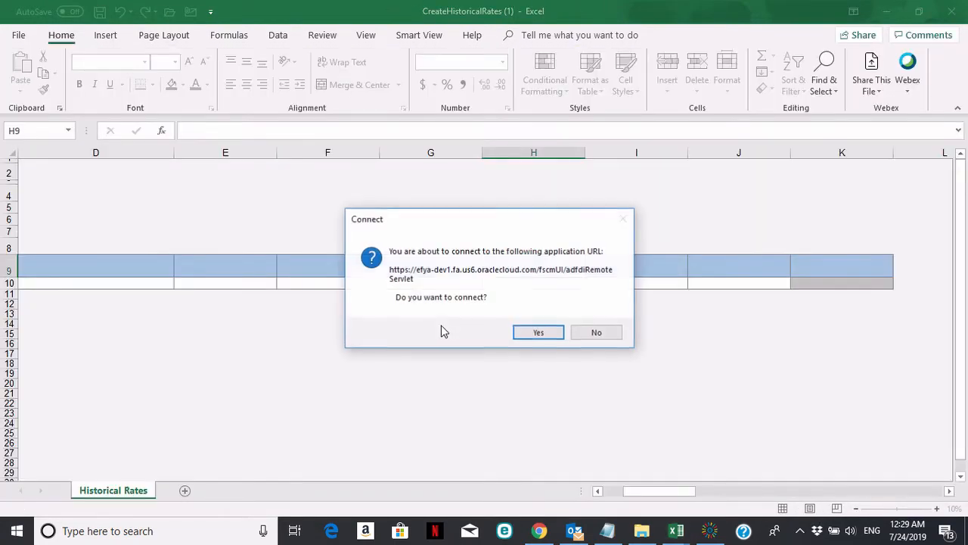
left_click(539, 333)
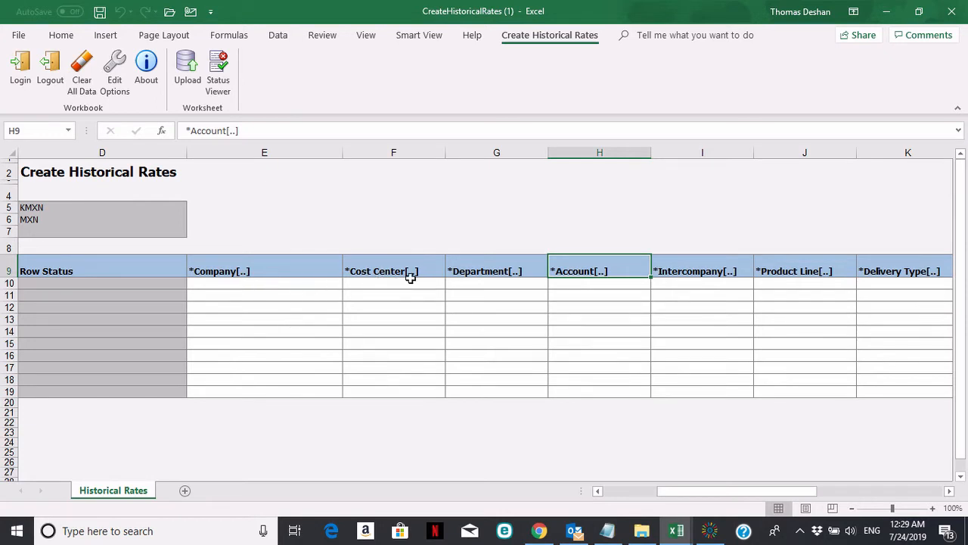
Switch to the Book1 workbook and set the period in cell I1 to FEB-19.
key("alt+Tab")
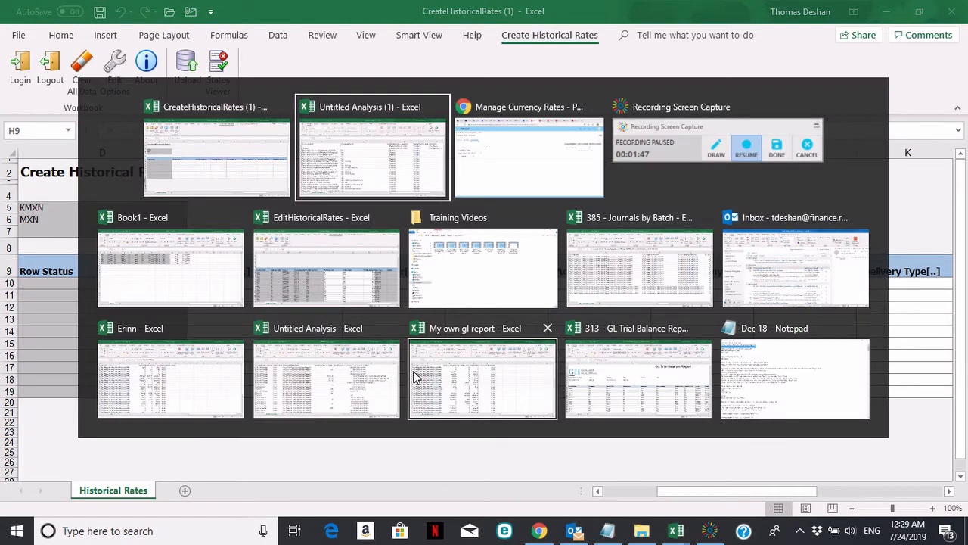
key("alt+Tab")
key("alt+Tab")
key("alt+Tab")
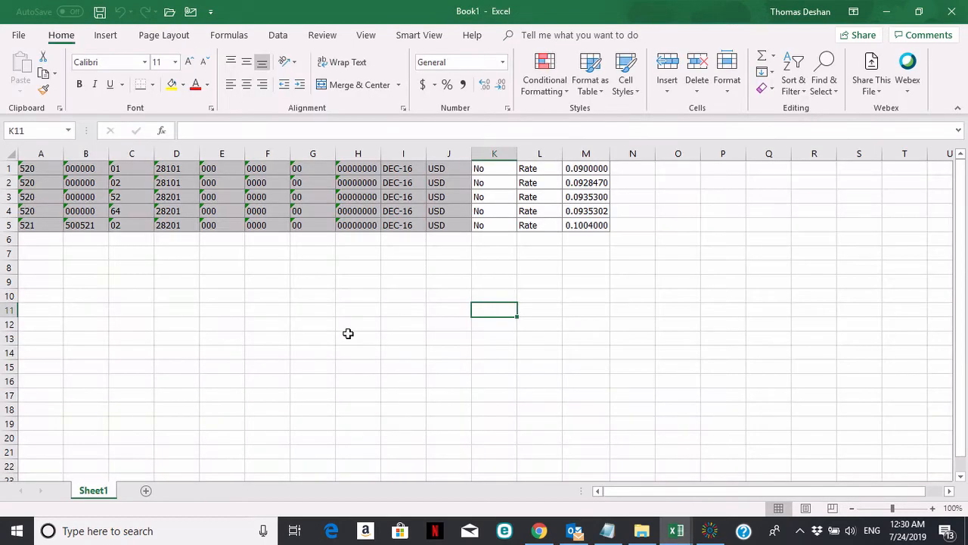
left_click(348, 337)
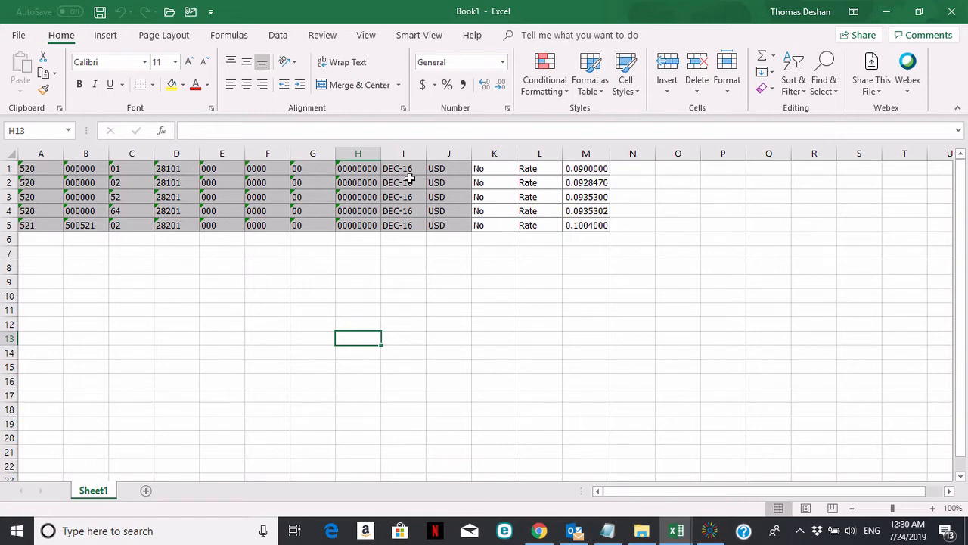
mouse_move(402, 168)
left_mouse_down()
mouse_move(402, 210)
mouse_move(401, 183)
left_mouse_up()
left_click(401, 172)
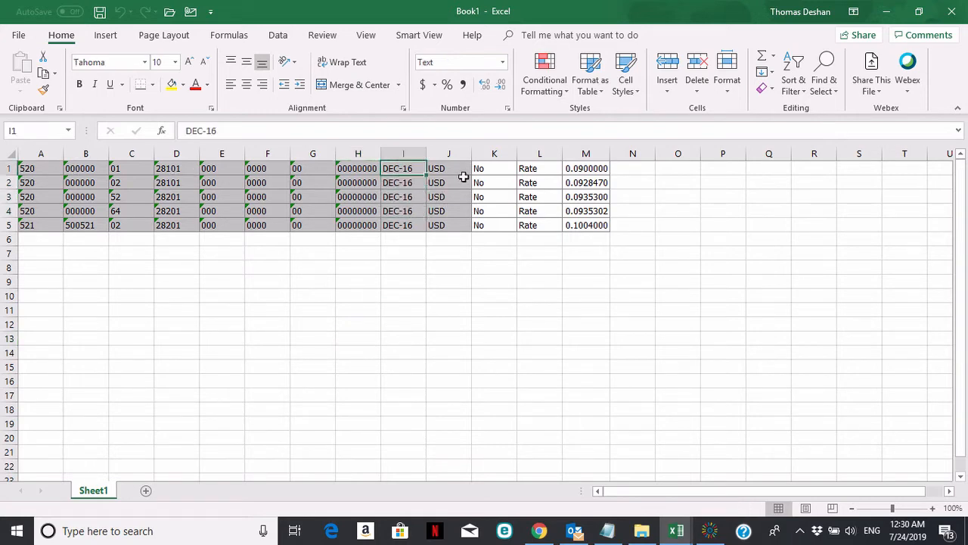
type("Fe")
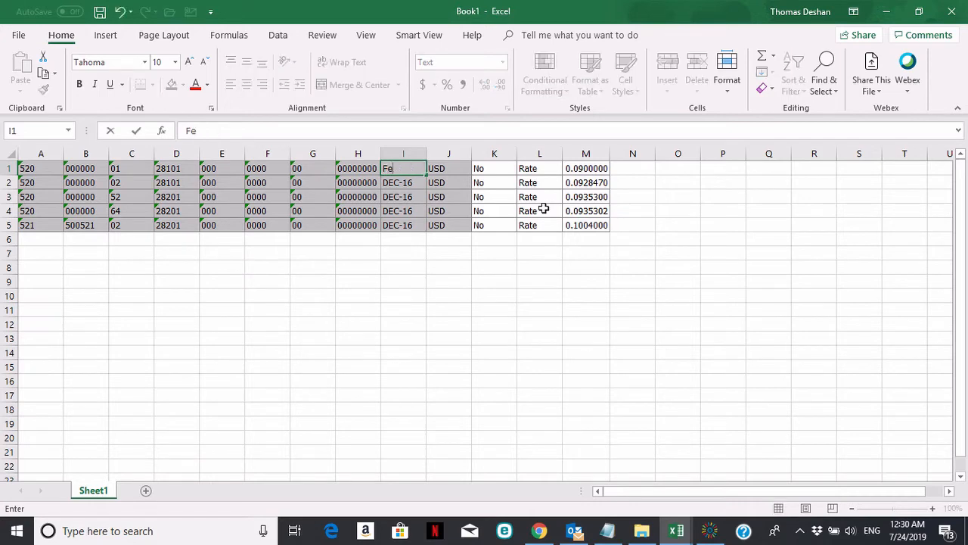
type("B-19")
key("Return")
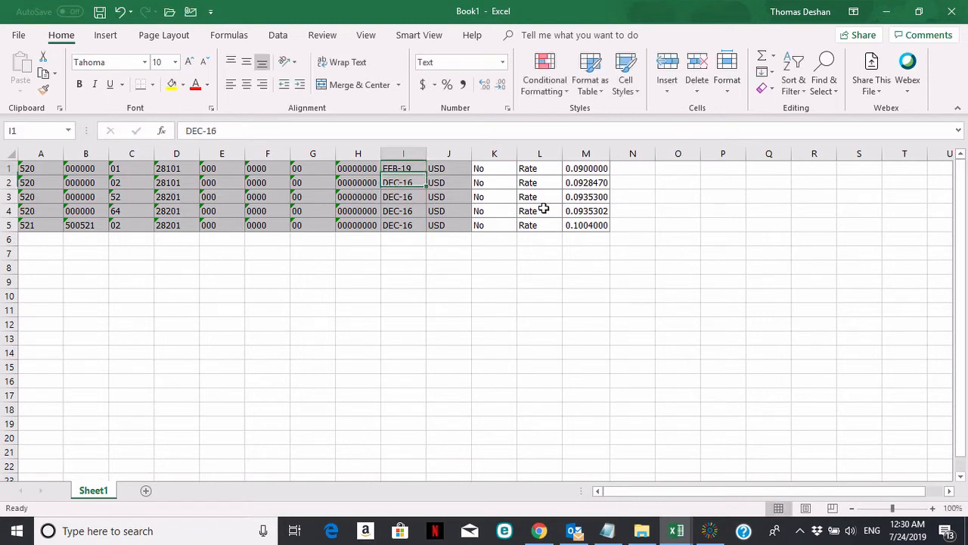
Copy the FEB-19 period from cell I1 into cells I2 to I5.
key("Up")
key("ctrl+c")
key("Down")
key("shift+Down")
key("shift+Down")
key("shift+Down")
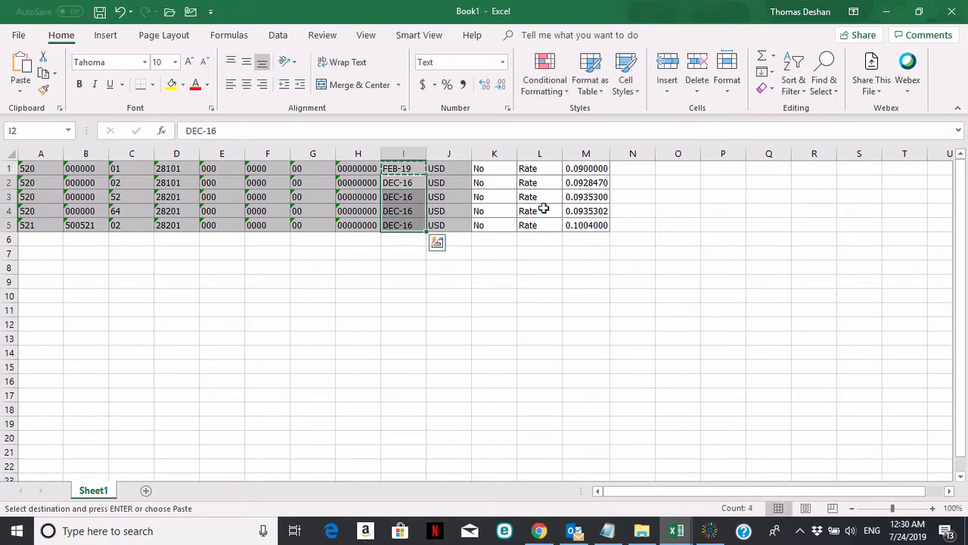
key("ctrl+v")
key("Escape")
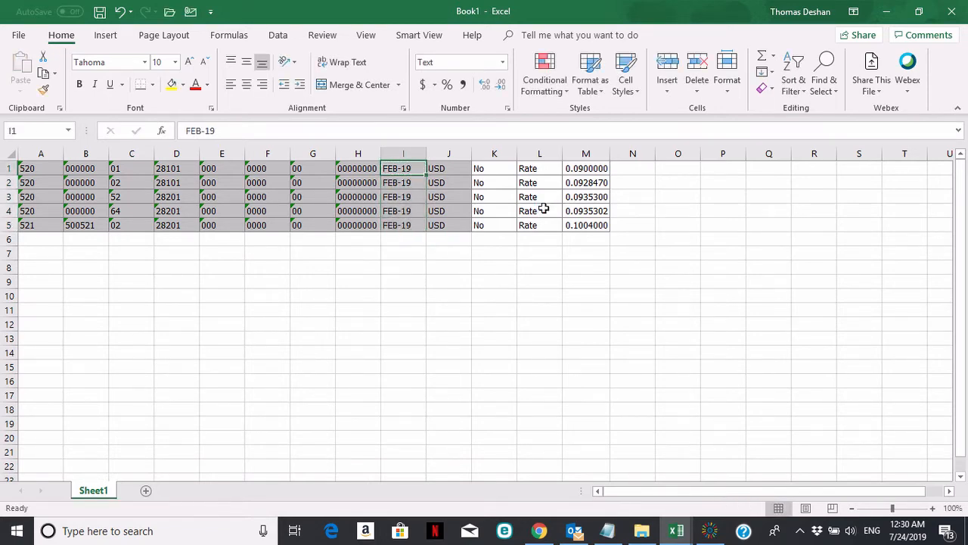
Review the prepared rate data across the columns, ending at cell A1.
key("Right")
key("Right")
key("Right")
key("Left")
key("Left")
key("Left")
key("Left")
key("Left")
key("Left")
key("Left")
key("Left")
key("Left")
key("Left")
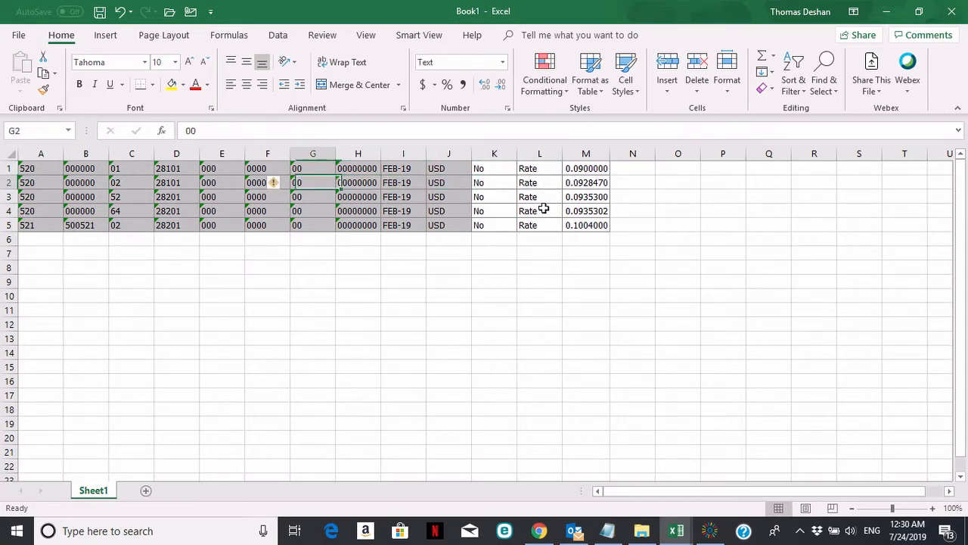
key("Left")
key("Up")
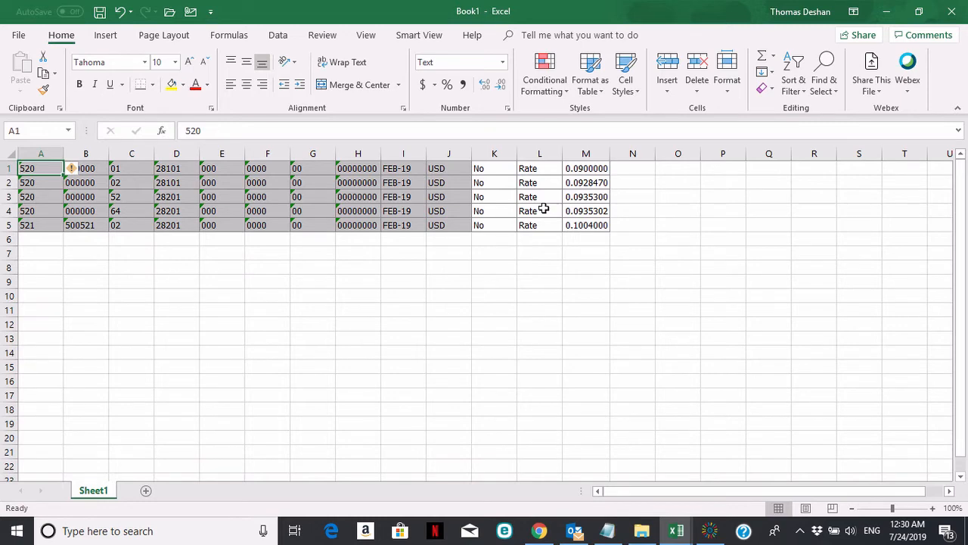
Copy the account segments in A1:H1 of Book1 into row 10 of the CreateHistoricalRates sheet, starting in the Company column.
key("alt+Tab")
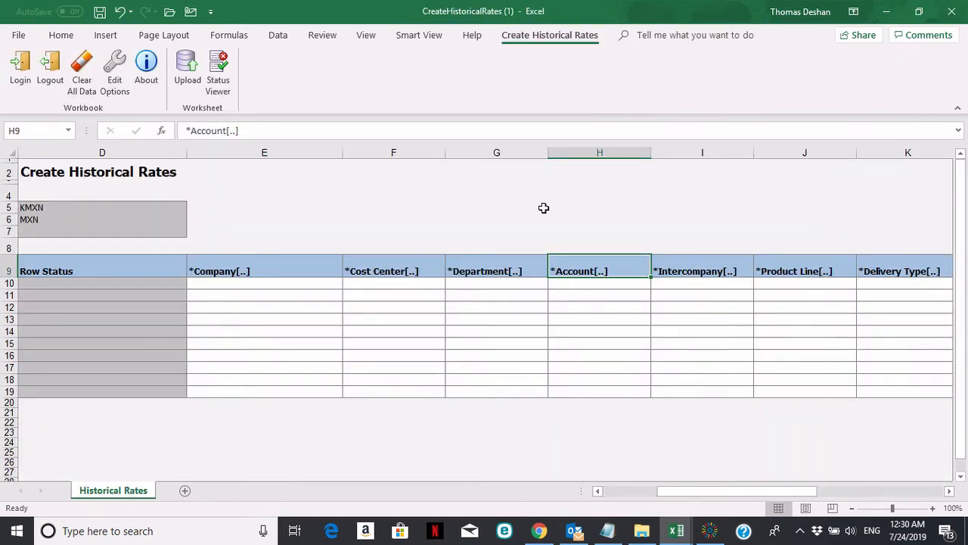
left_click(323, 285)
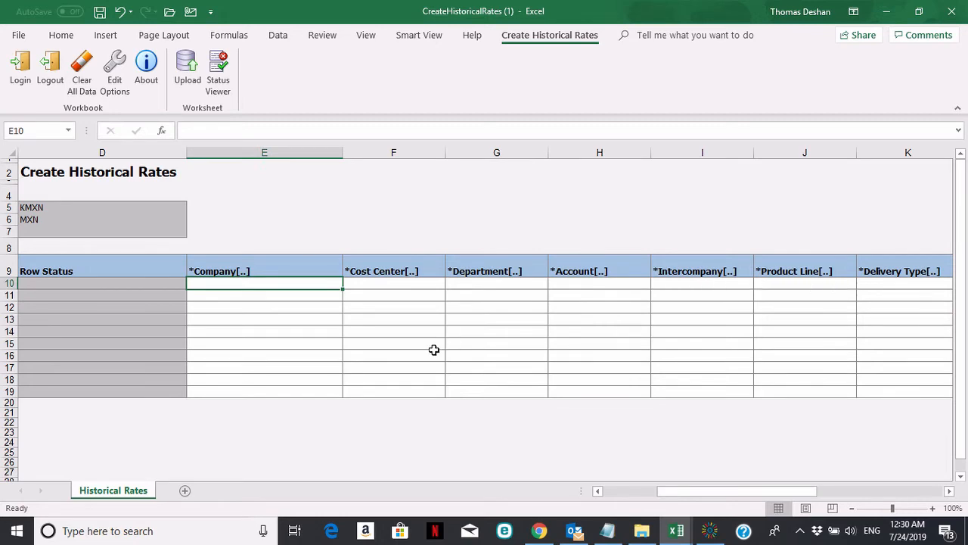
key("alt+Tab")
left_click_drag(49, 170, 354, 178)
key("ctrl+c")
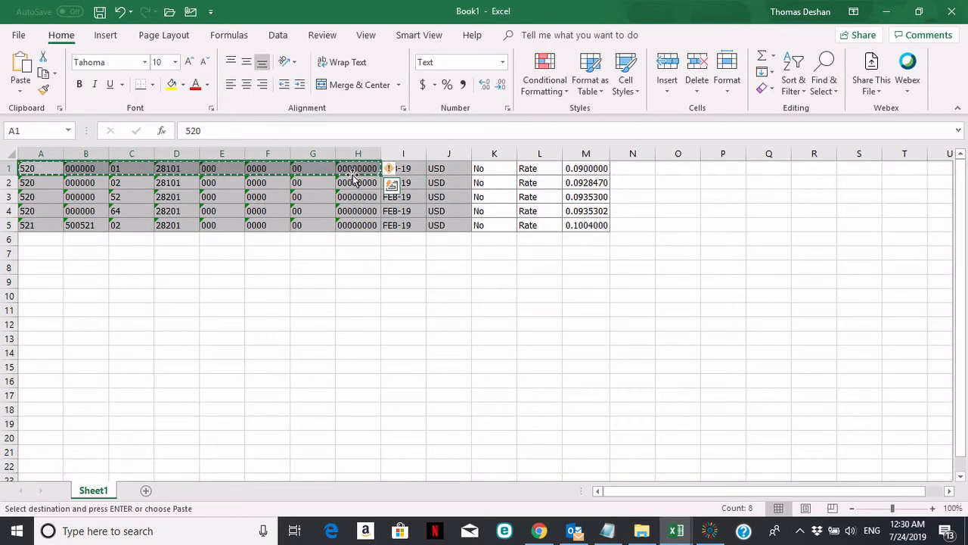
key("alt+Tab")
key("Return")
left_click(279, 303)
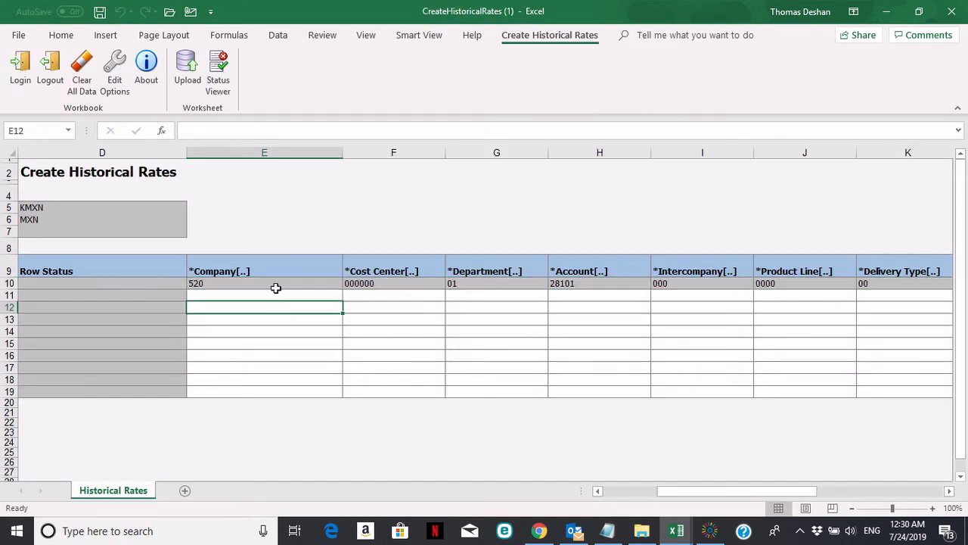
Check the pasted account segments in row 10 from the Company column through to the Accounting Period column.
left_click(275, 285)
key("Right")
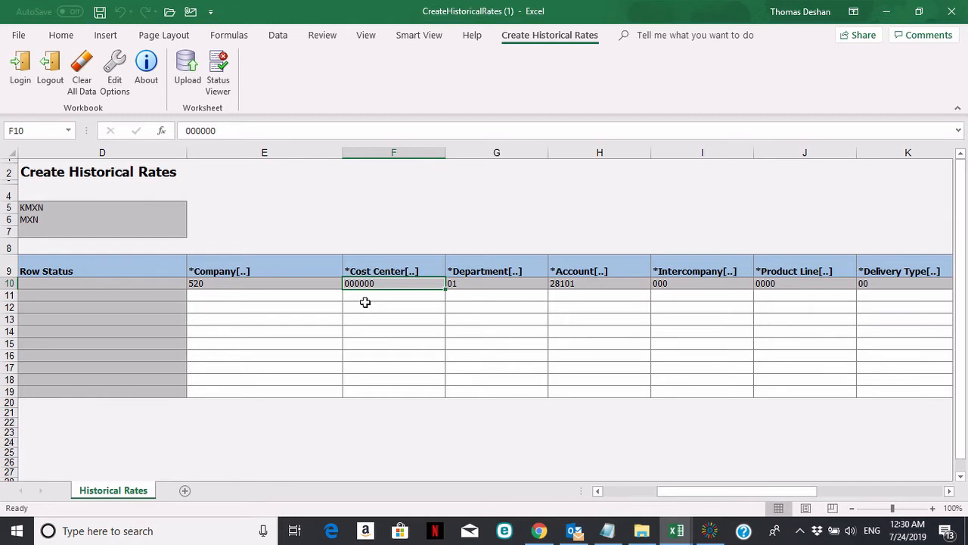
key("Right")
key("Right")
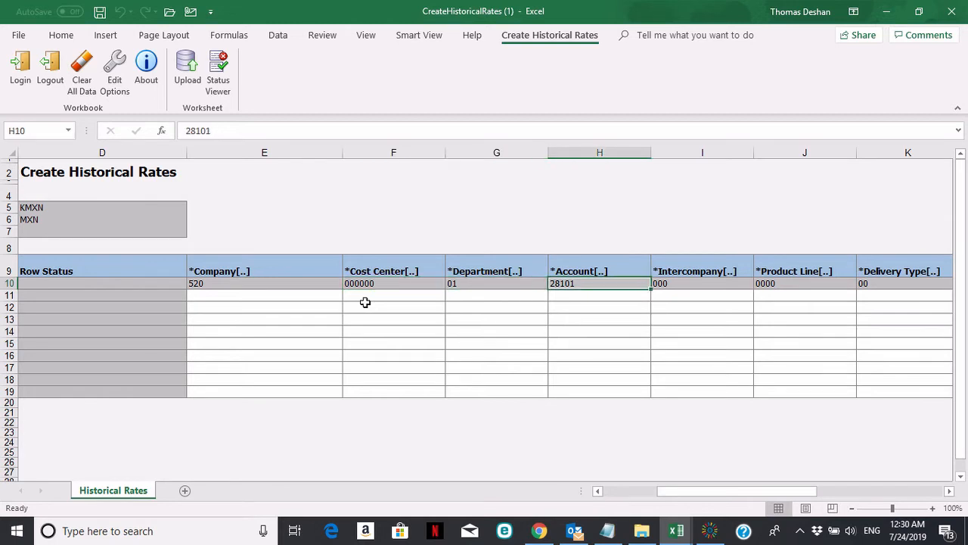
key("Right")
key("Right")
key("Right")
key("Right")
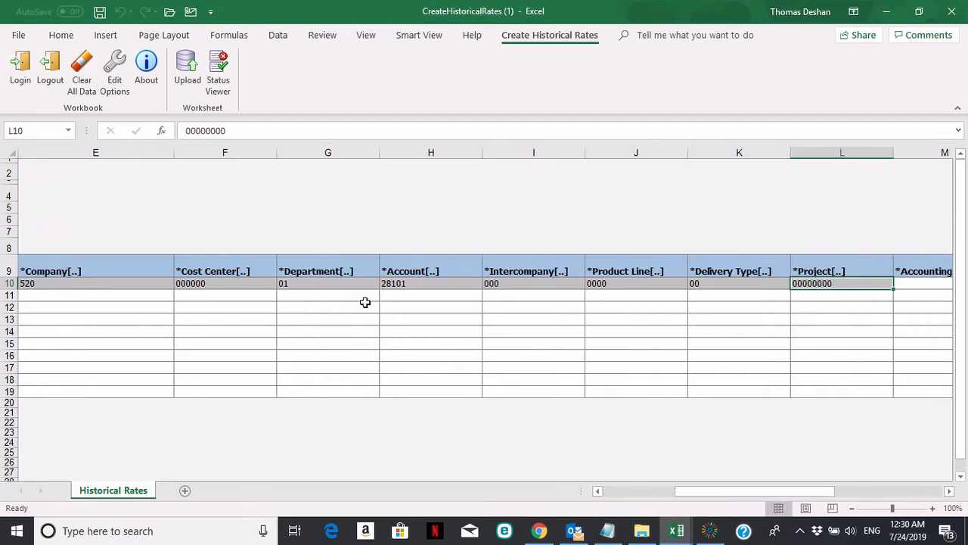
key("Right")
key("Right")
key("Left")
key("Right")
key("Left")
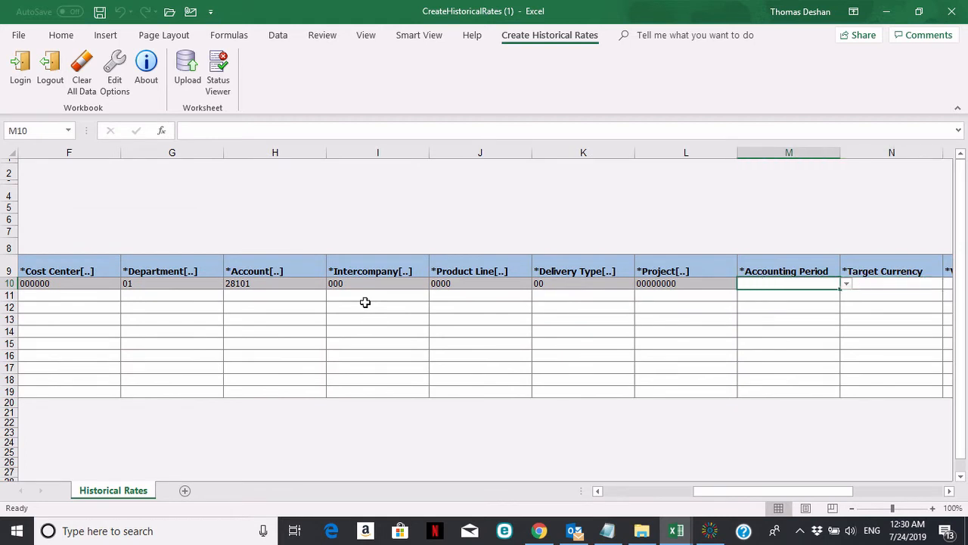
Set the Accounting Period of row 10 to MAR-19.
left_click(847, 286)
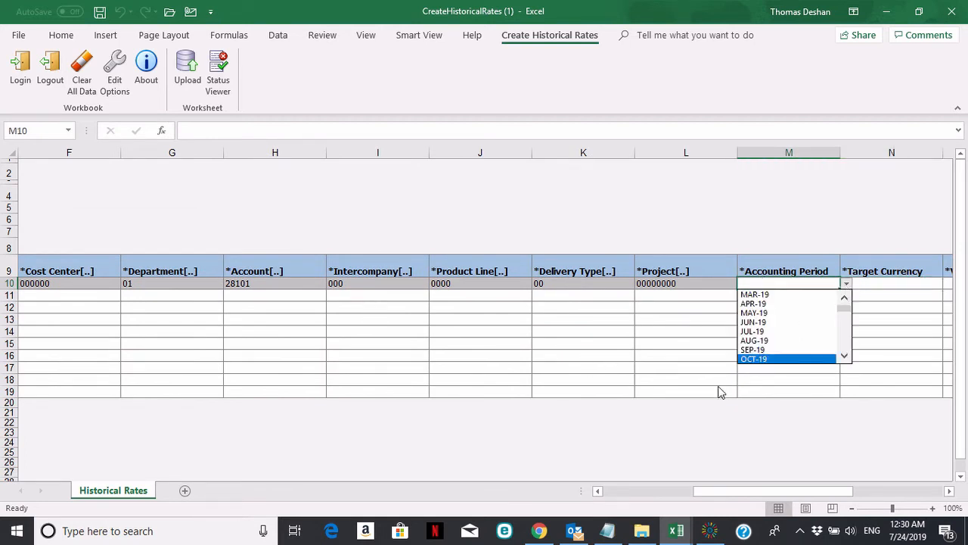
left_click(844, 357)
left_click(844, 357)
left_click(844, 357)
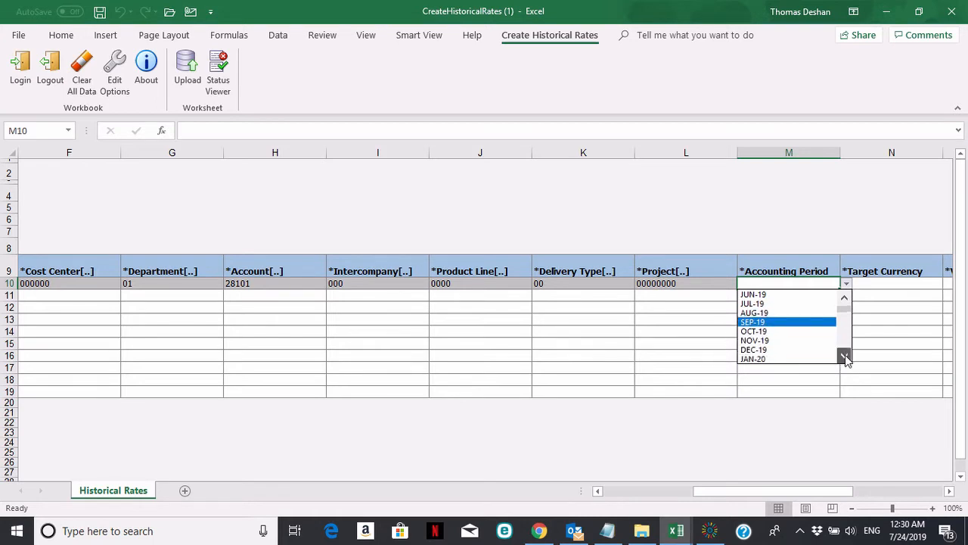
left_click(845, 357)
left_click(844, 357)
left_click(844, 297)
left_click(844, 298)
left_click(845, 297)
left_click(844, 297)
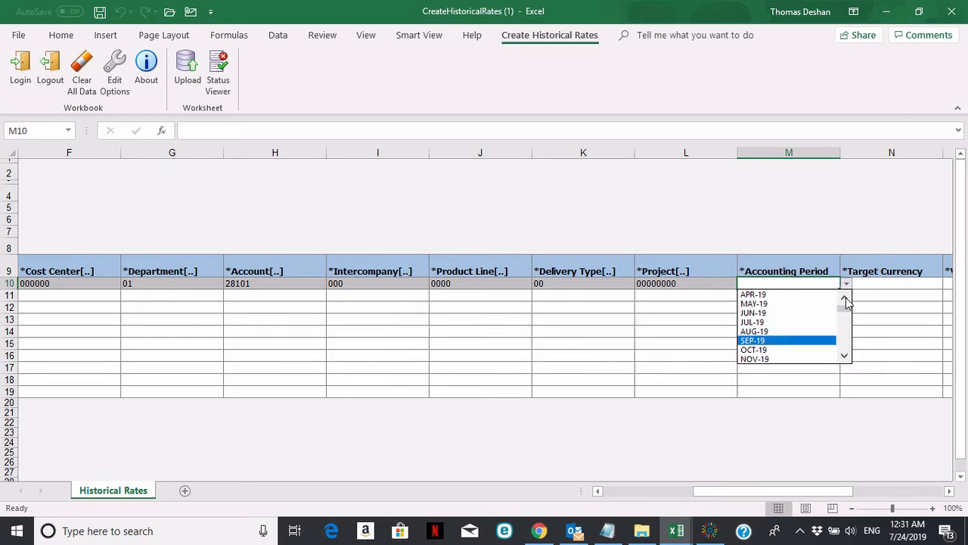
left_click(844, 298)
left_click(767, 295)
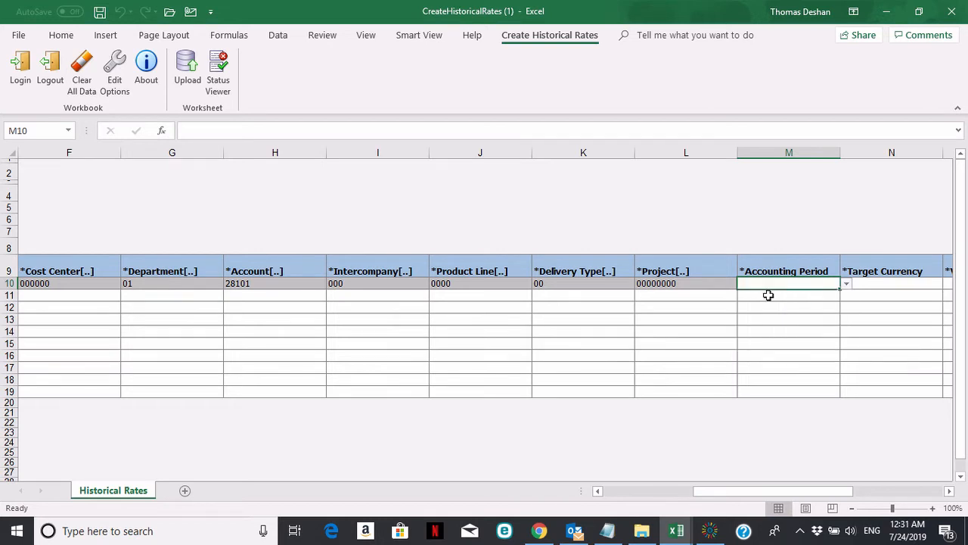
Set the Target Currency of row 10 to USD and its Value Type to Rate.
left_click(867, 283)
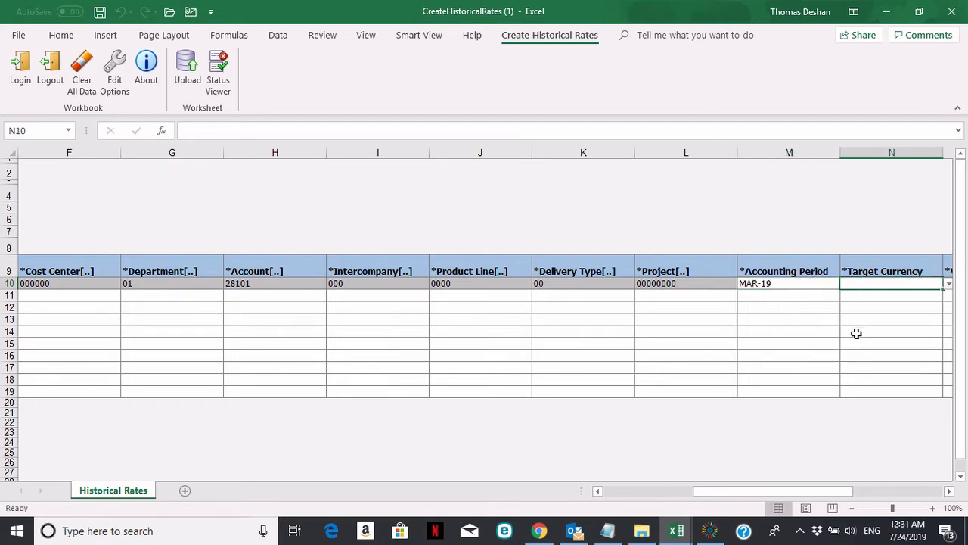
type("USD")
key("Tab")
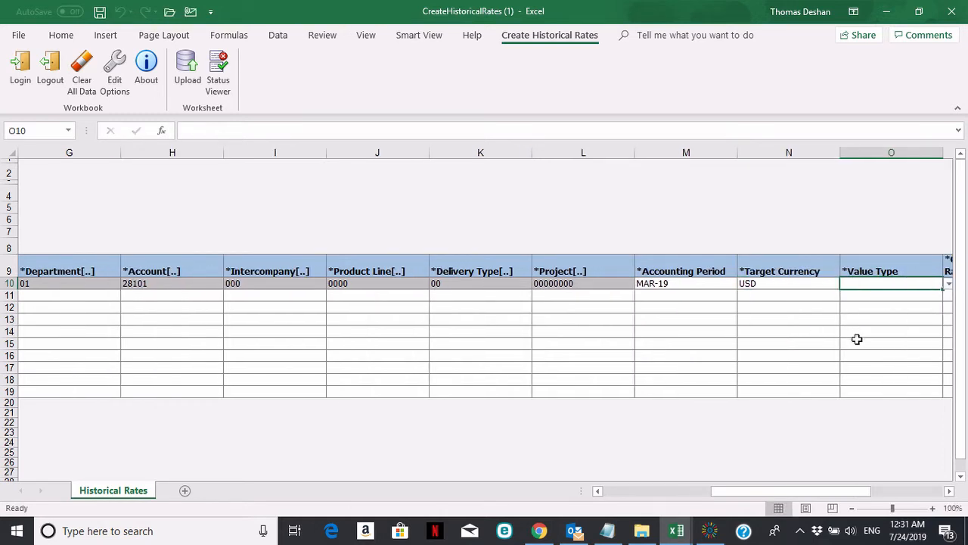
left_click(949, 284)
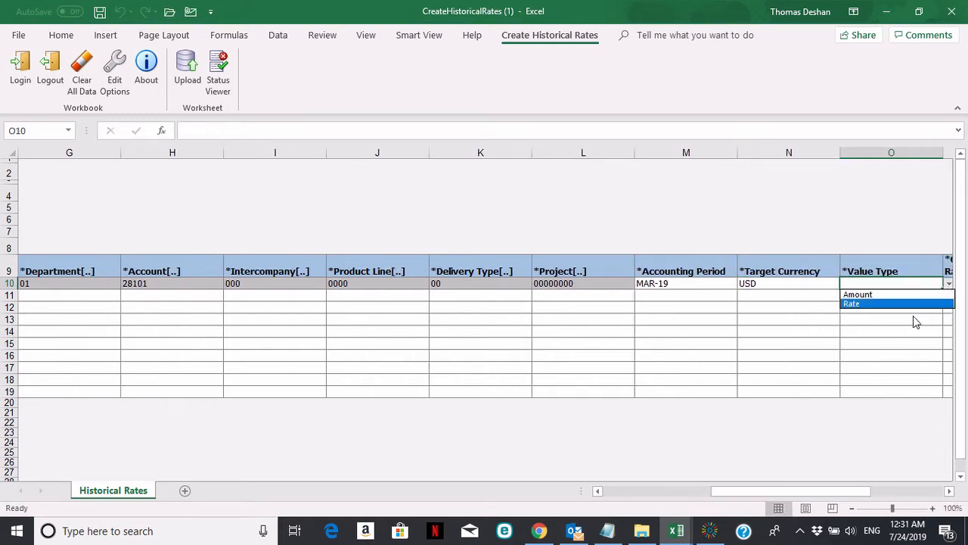
left_click(883, 305)
key("Tab")
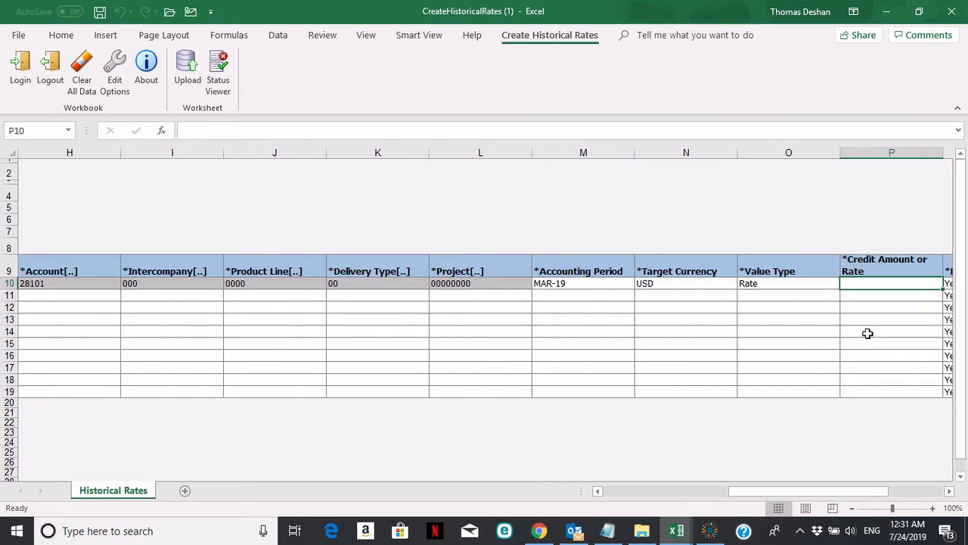
Copy the rate 0.09 from cell M1 of Book1 into the Credit Amount or Rate column of row 10.
key("alt+Tab")
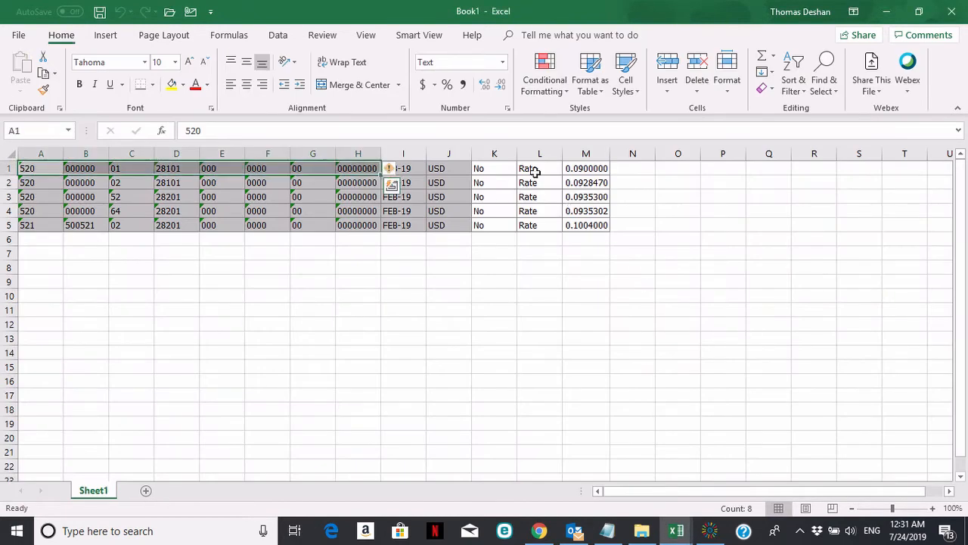
left_click(586, 169)
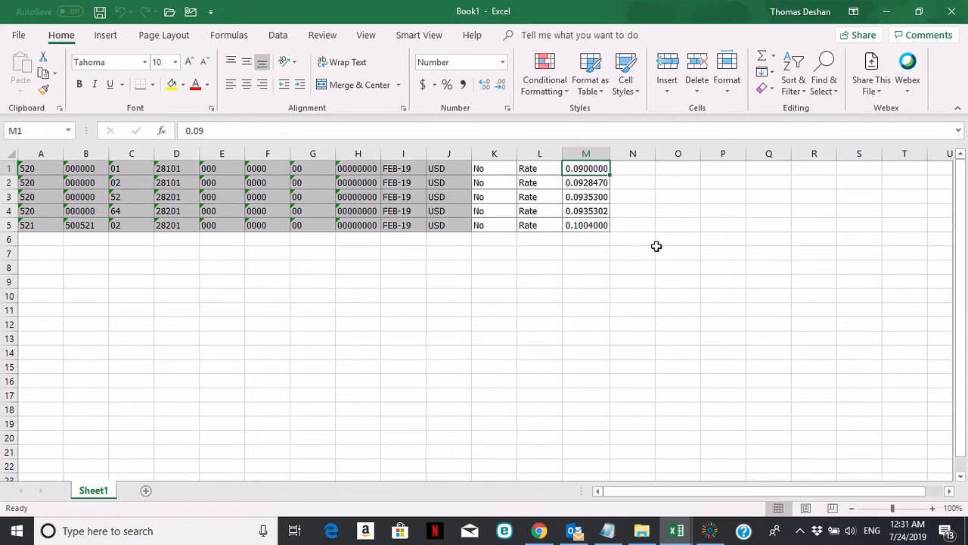
key("ctrl+c")
key("alt+Tab")
key("Return")
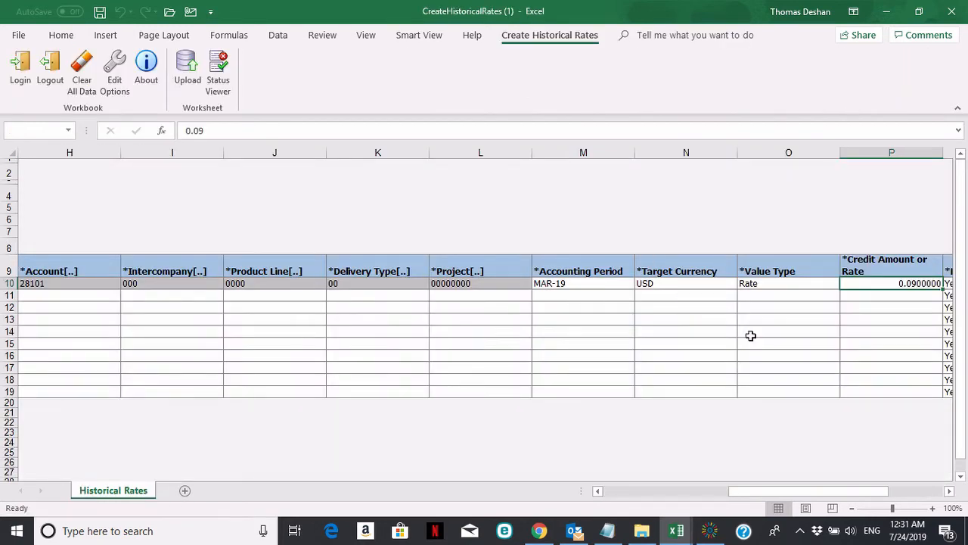
Set Roll Forward to No for row 10.
key("Tab")
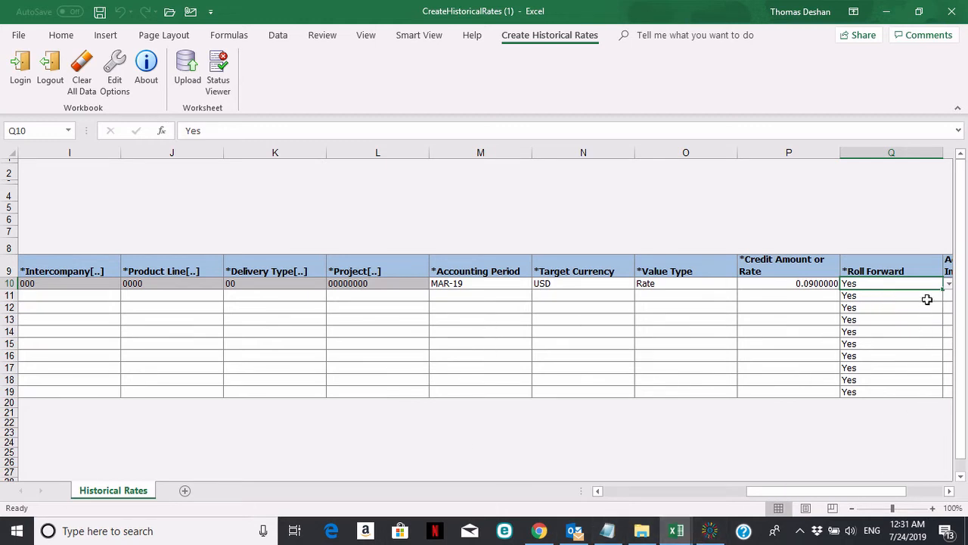
left_click(949, 284)
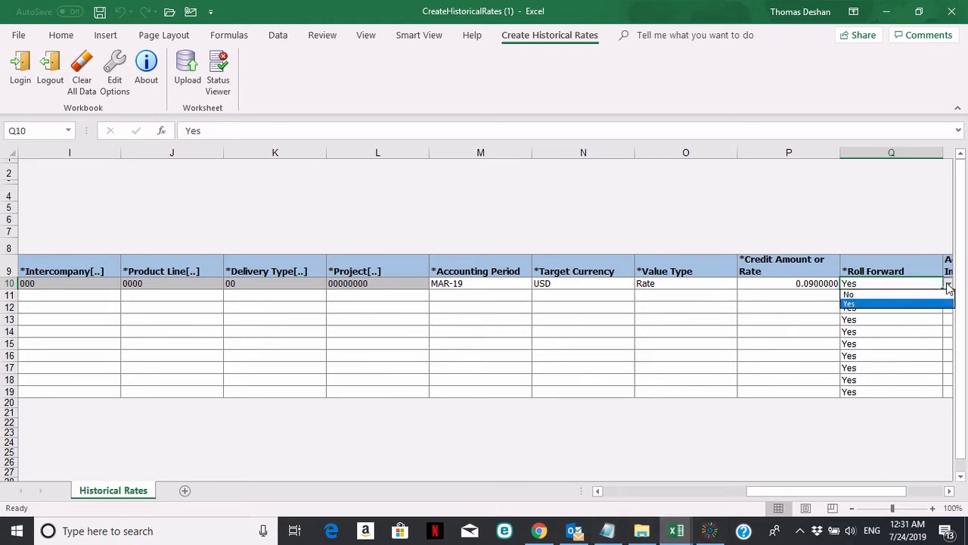
left_click(878, 294)
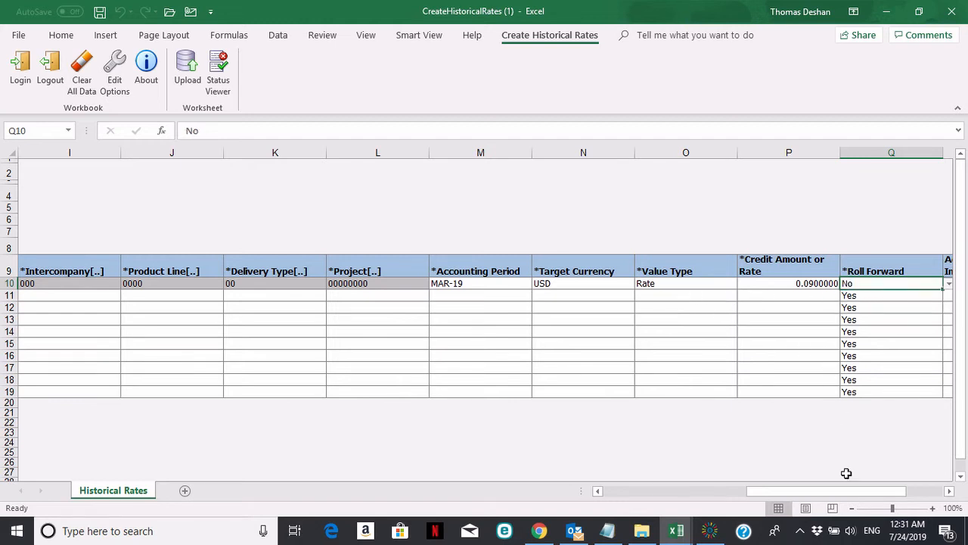
left_click(950, 493)
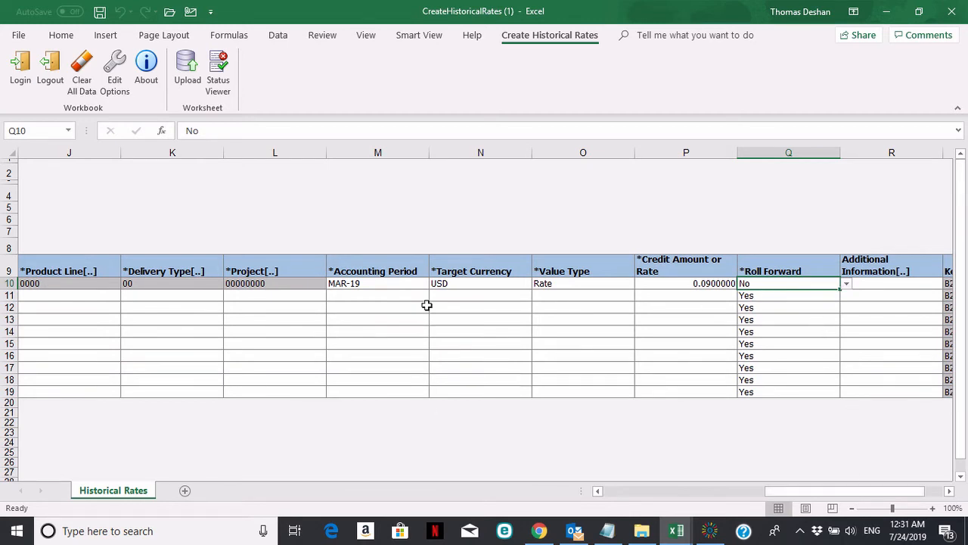
Upload the historical rate row to Oracle with continue-on-failure enabled and downloading all rows disabled.
left_click_drag(845, 494, 714, 493)
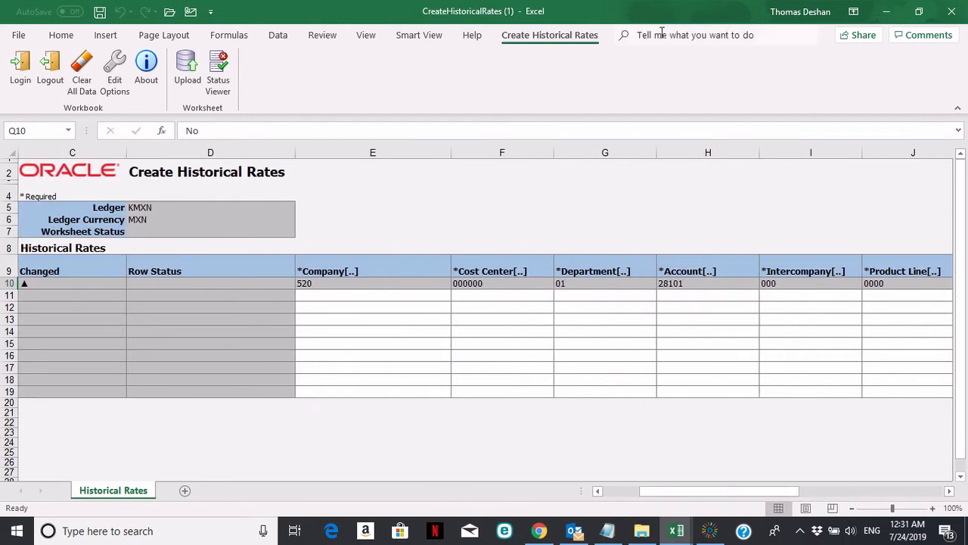
left_click(189, 70)
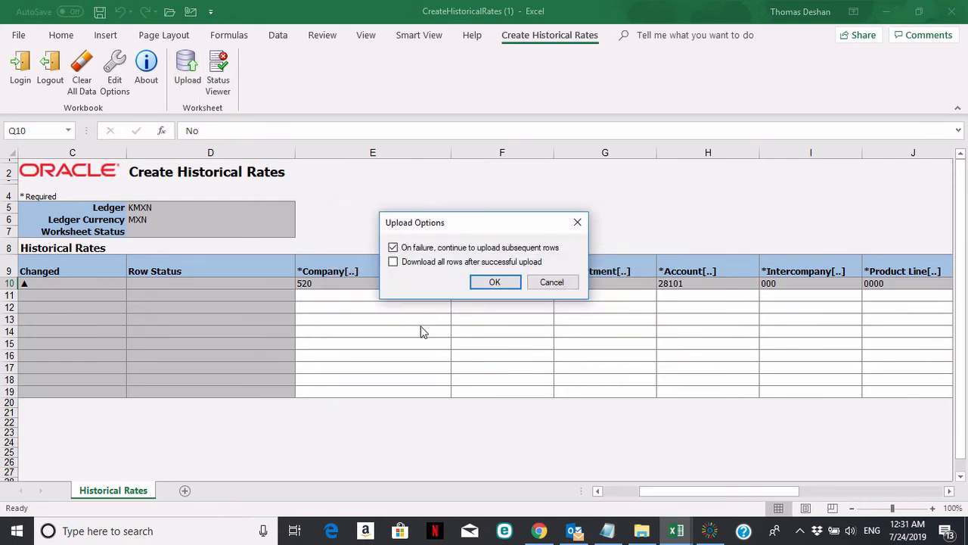
left_click(508, 285)
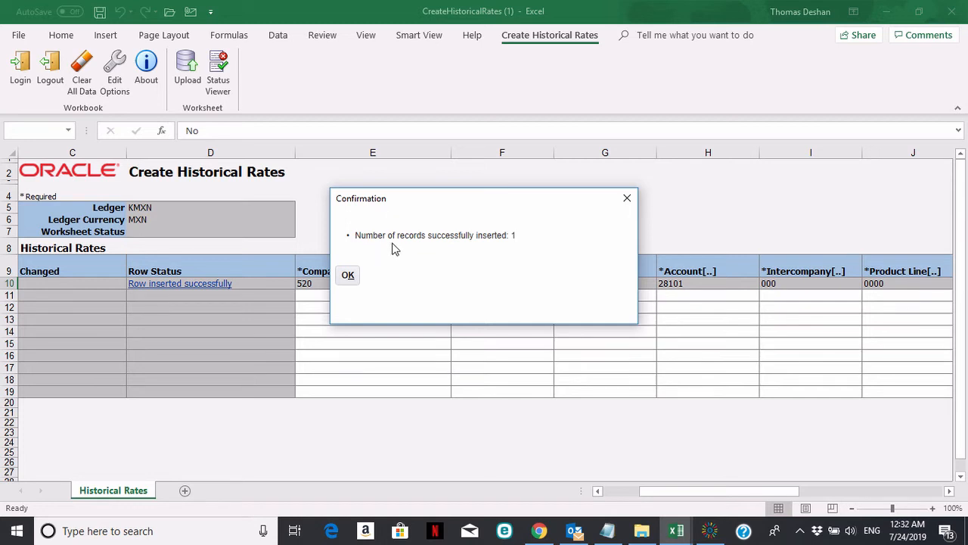
left_click(349, 275)
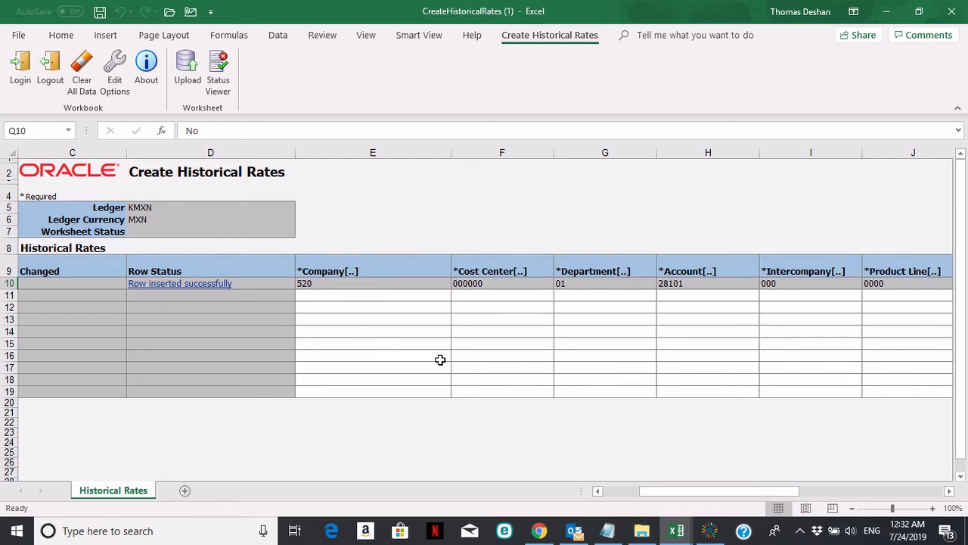
Close the CreateHistoricalRates (1) workbook without saving the changes.
key("alt")
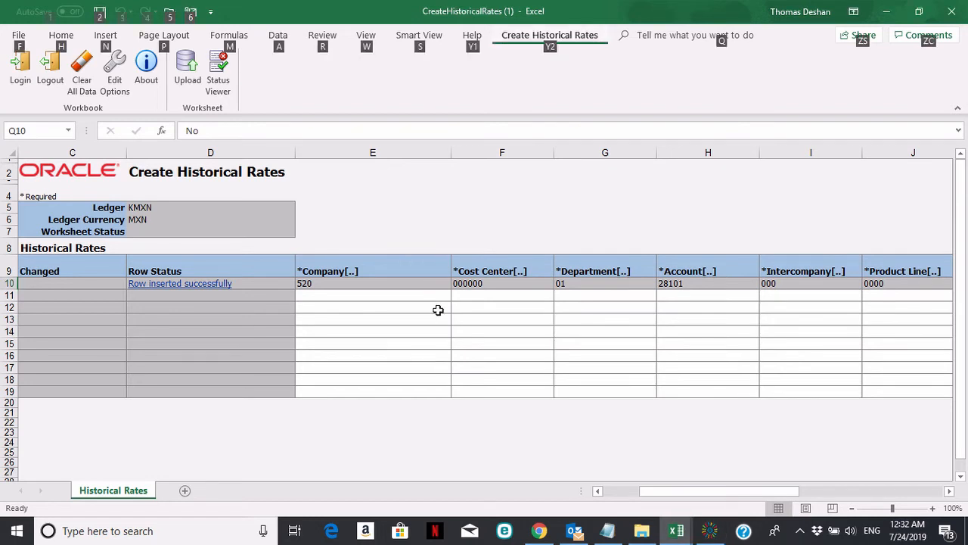
left_click(425, 429)
left_click(425, 429)
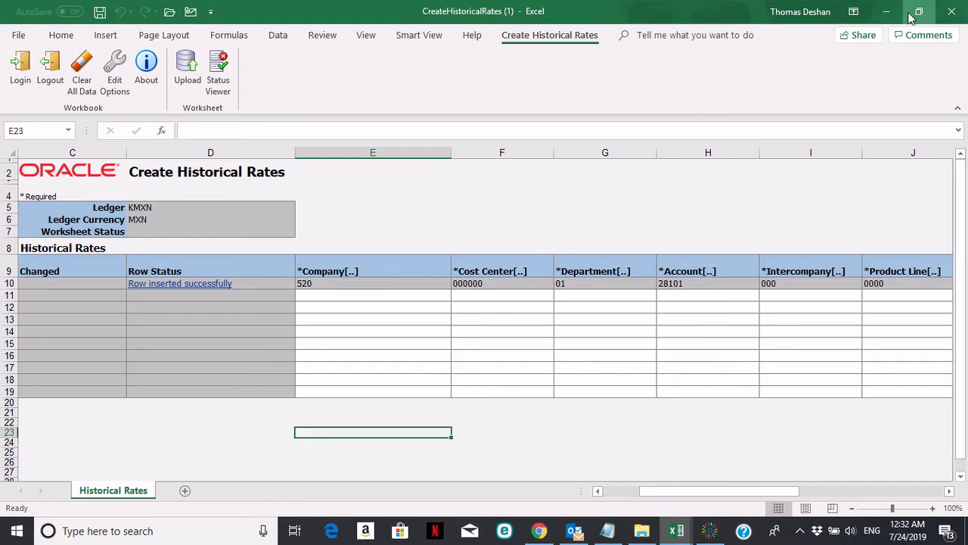
left_click(959, 17)
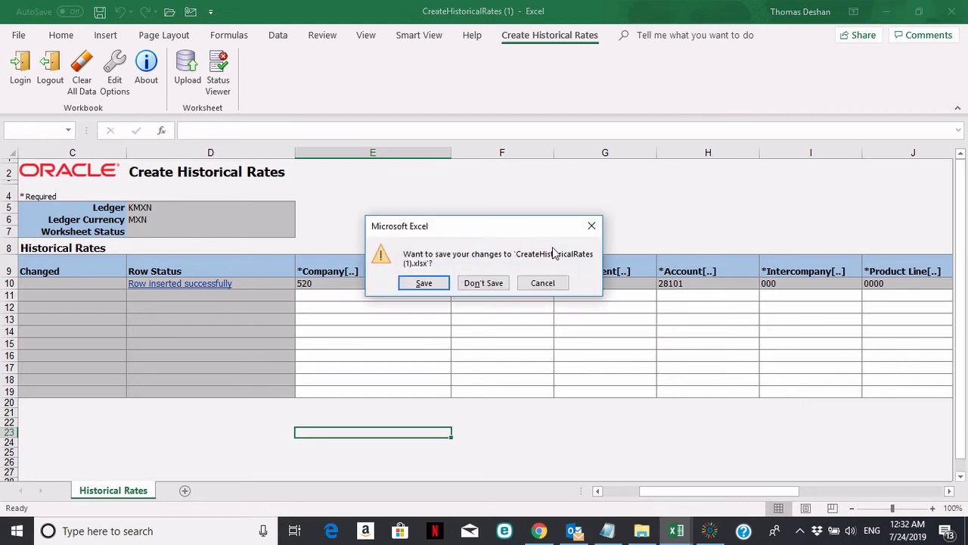
left_click(482, 286)
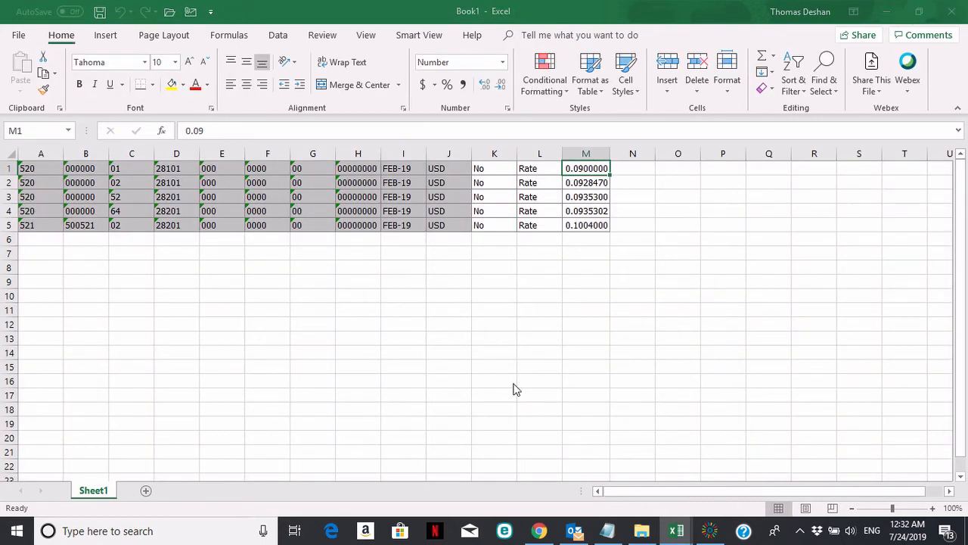
Switch to Oracle's Currency Rates Manager in the browser and generate the review spreadsheet for the KMXN ledger's USD historical rates.
key("alt+Tab")
key("alt+Tab")
key("alt+Tab")
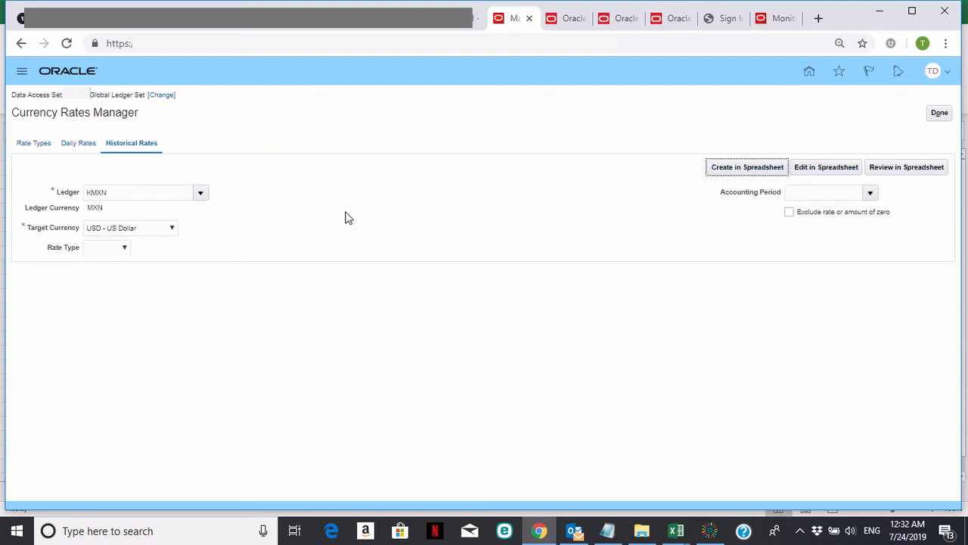
left_click(900, 168)
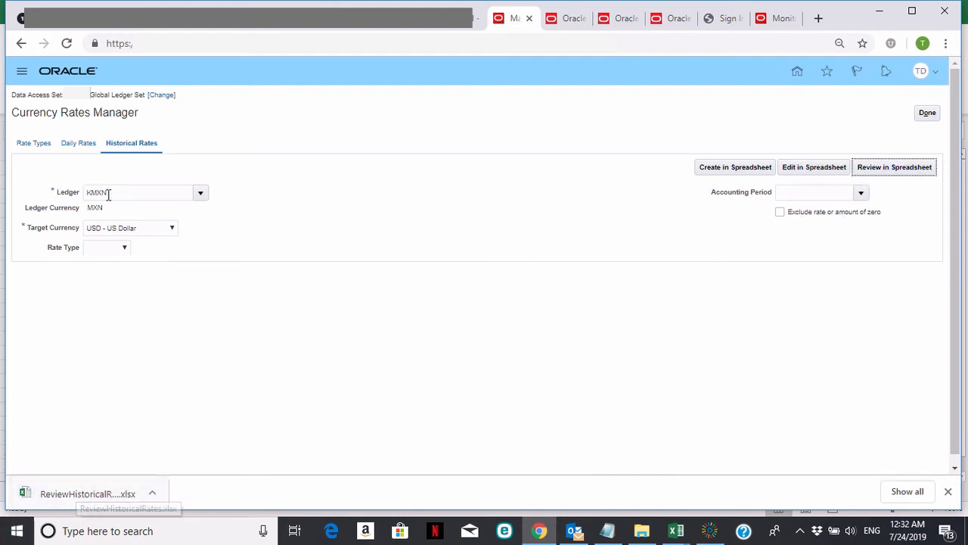
Open the downloaded ReviewHistoricalRates file, enable editing and load the KMXN historical rates for review.
left_click(83, 492)
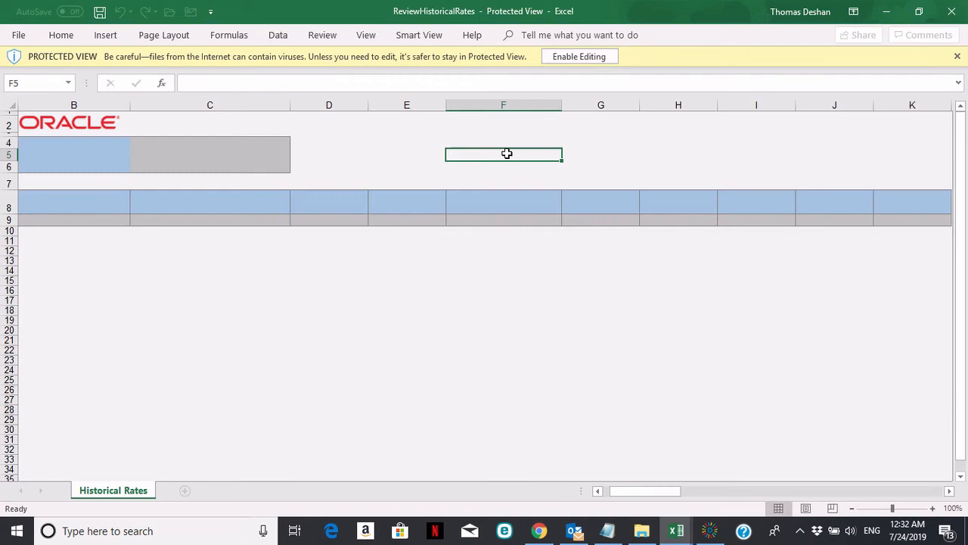
left_click(579, 58)
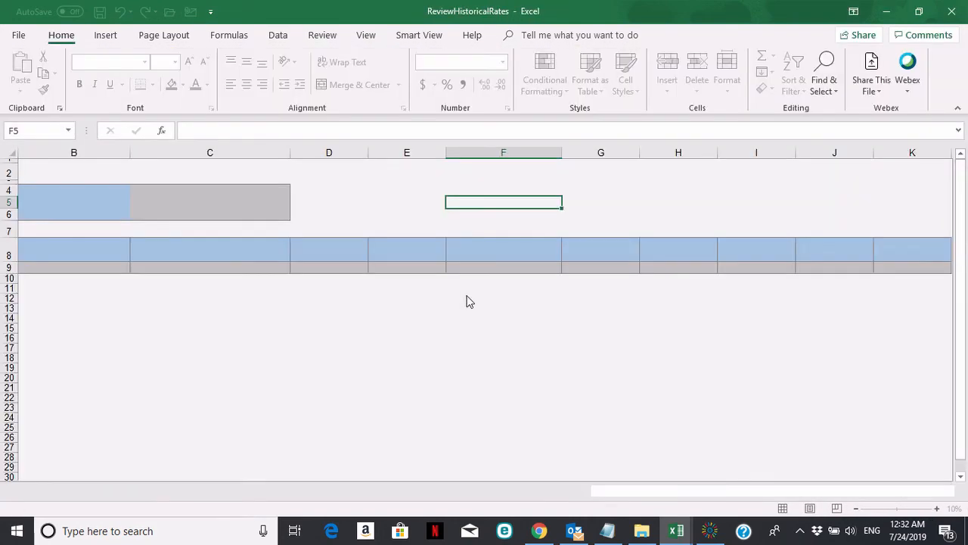
left_click(539, 333)
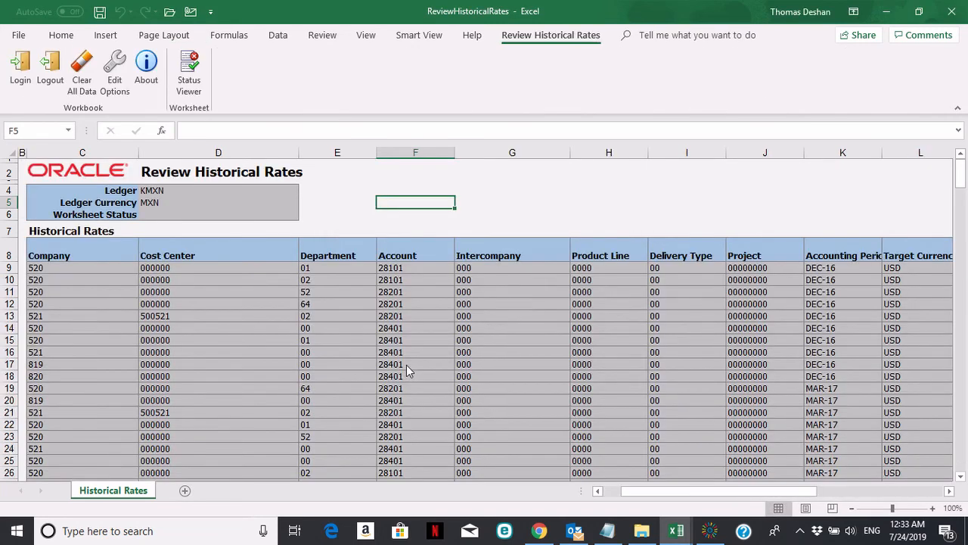
Close the ReviewHistoricalRates workbook and generate the edit spreadsheet for KMXN's historical rates in Oracle's Currency Rates Manager.
left_click(951, 15)
left_click(493, 282)
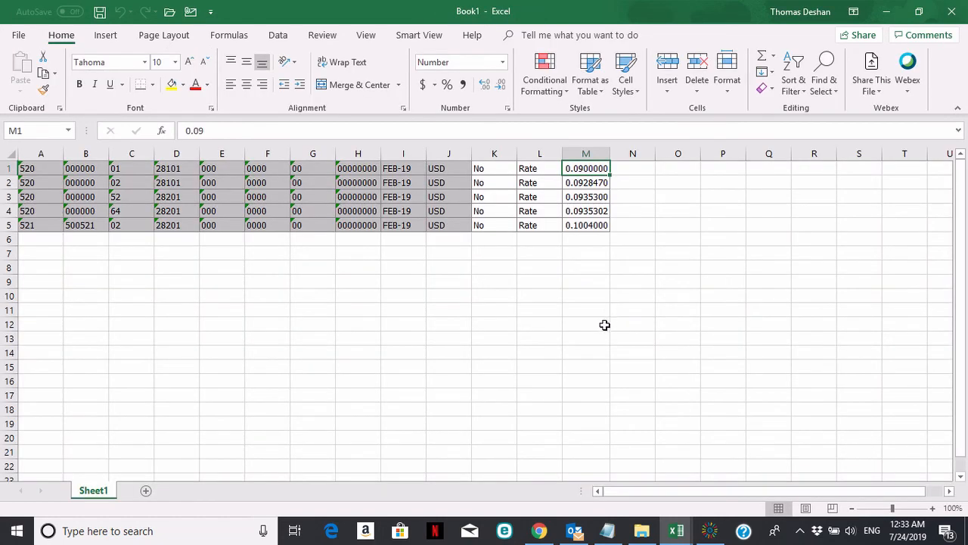
key("alt+Tab")
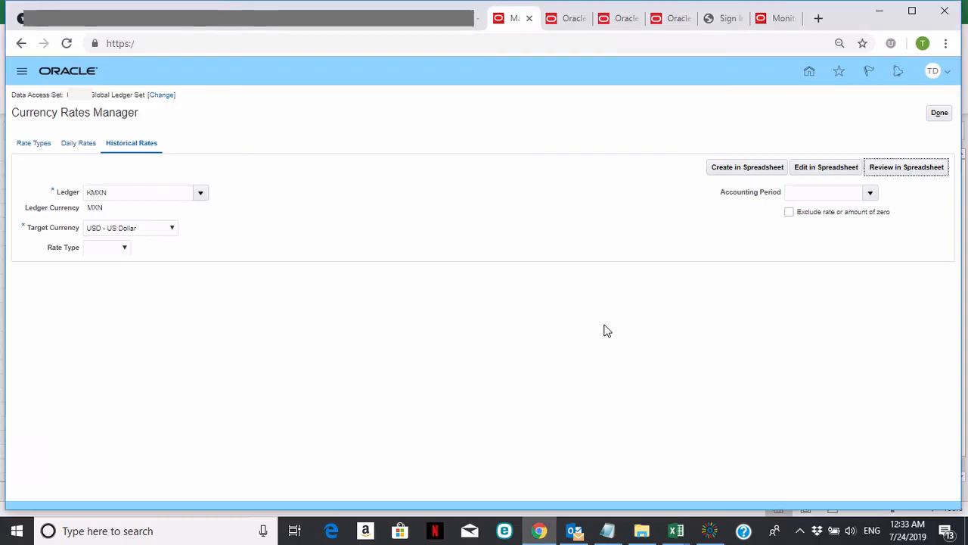
left_click(830, 168)
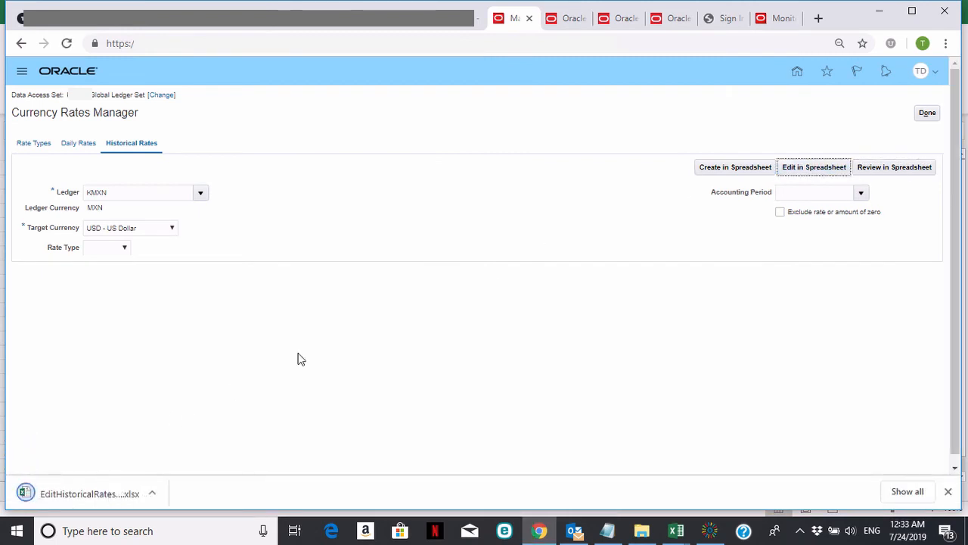
Open the downloaded EditHistoricalRates file, enable editing and load the KMXN historical rates for editing.
left_click(57, 491)
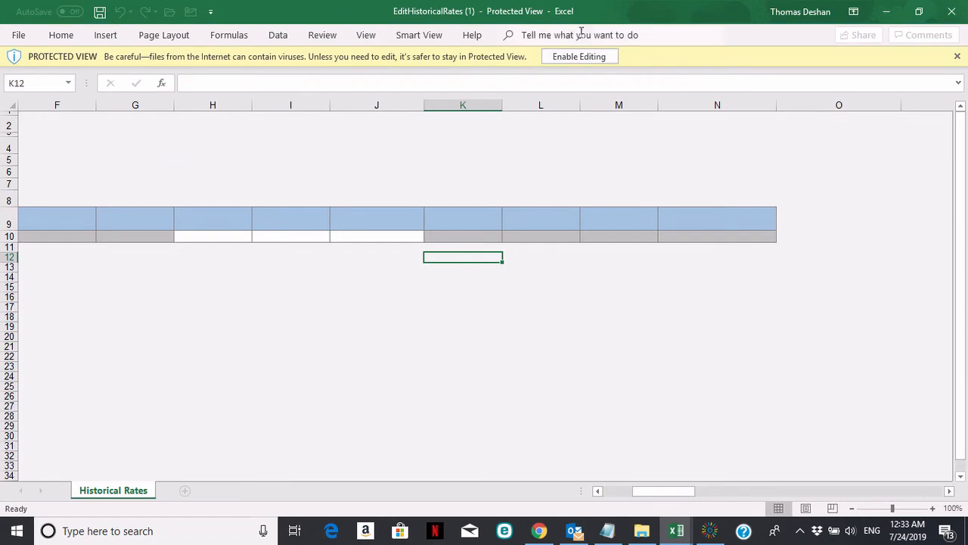
left_click(581, 58)
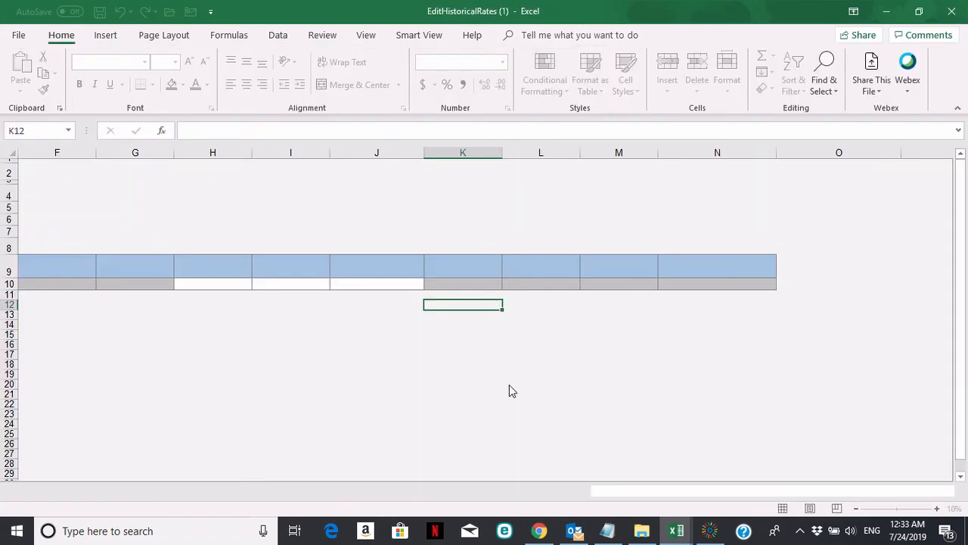
key("Return")
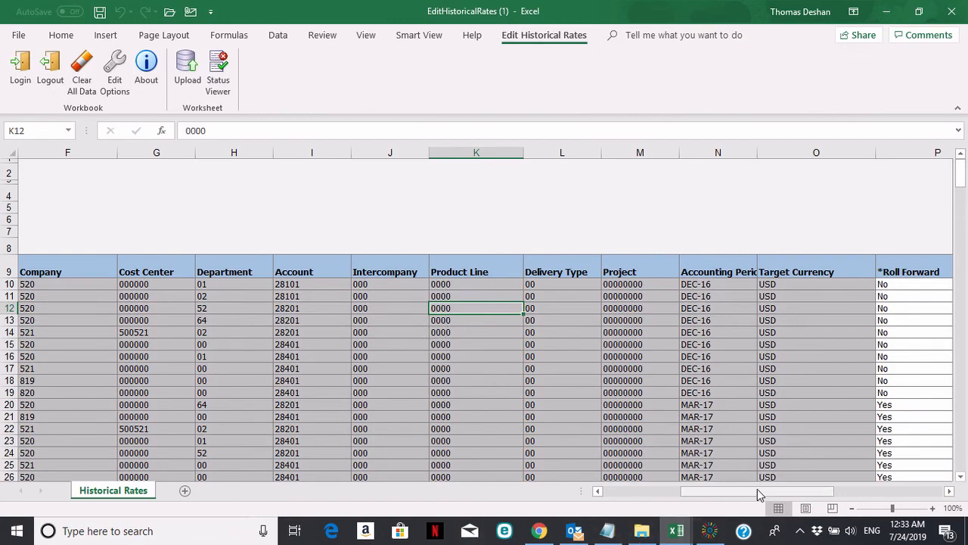
Set the Credit Amount or rate value in row 10 (department 01, account 28101, DEC-16) to 0.0875.
left_click_drag(757, 492, 836, 506)
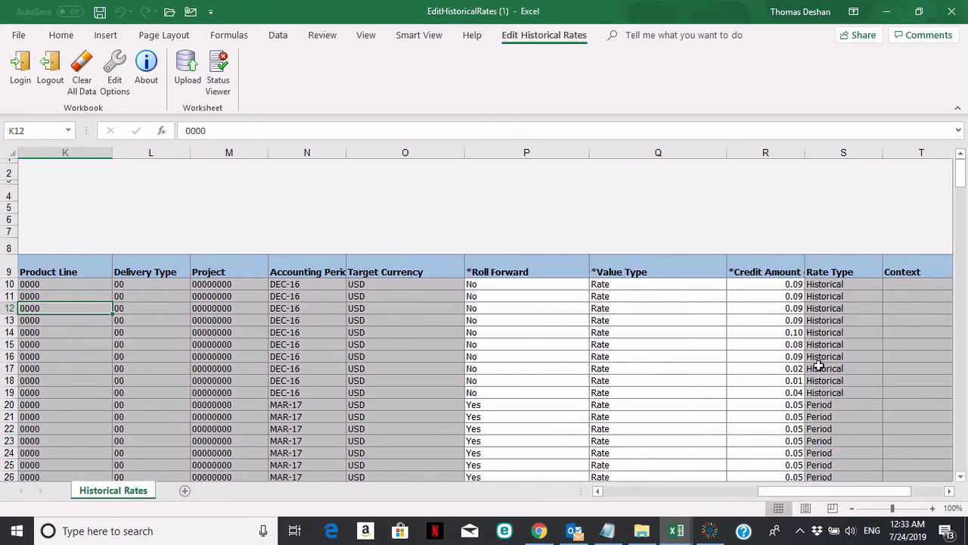
left_click(762, 284)
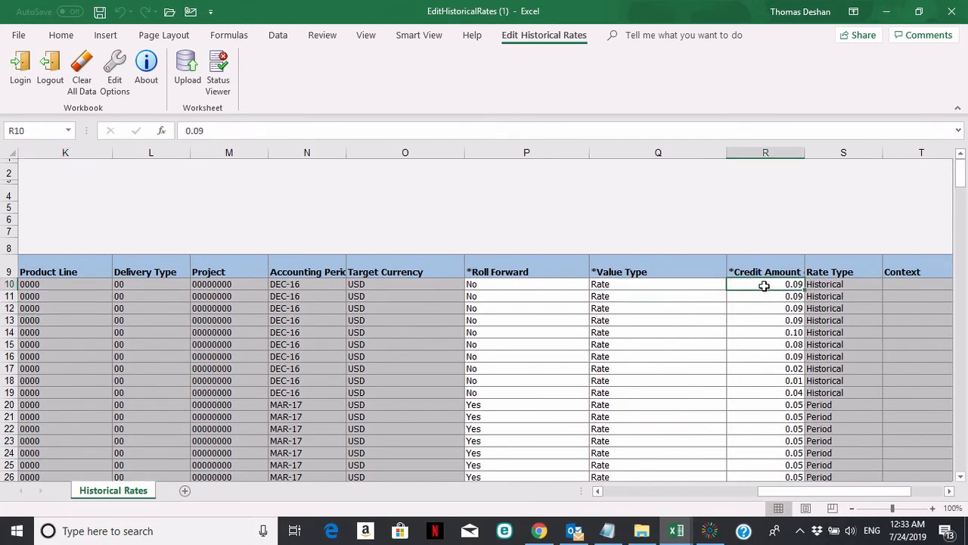
left_click(258, 130)
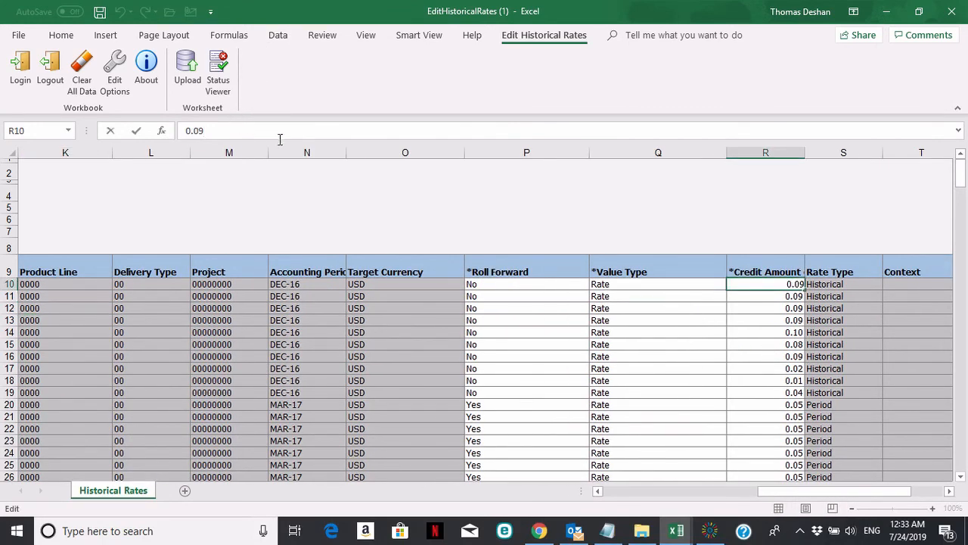
key("BackSpace")
type("875")
key("Return")
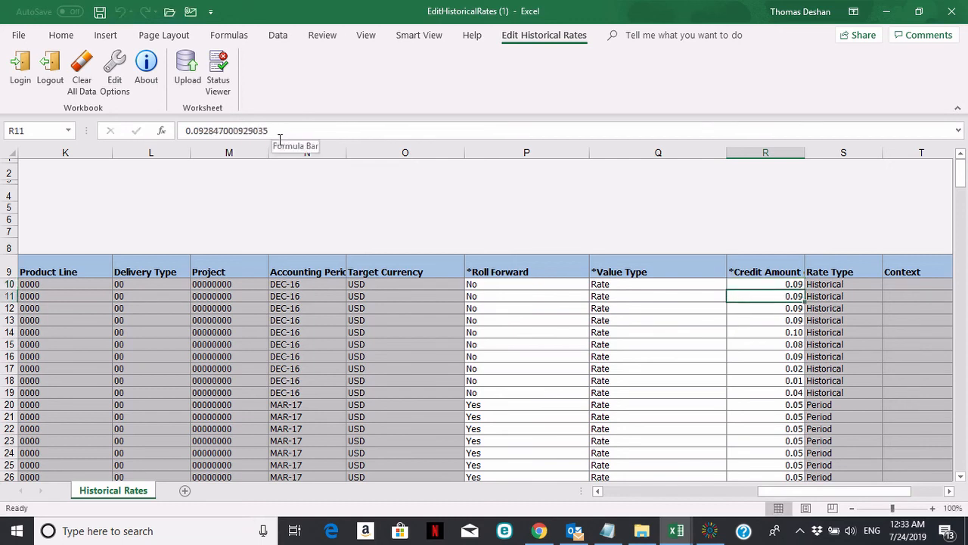
Upload the edited historical rate from the spreadsheet to Oracle with the default upload options and dismiss the confirmation.
left_click_drag(820, 492, 681, 492)
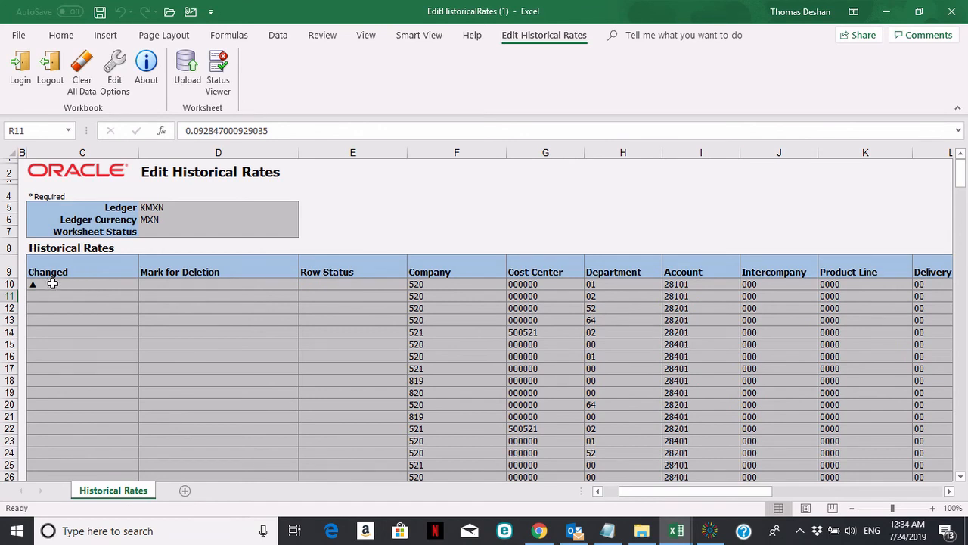
left_click(184, 66)
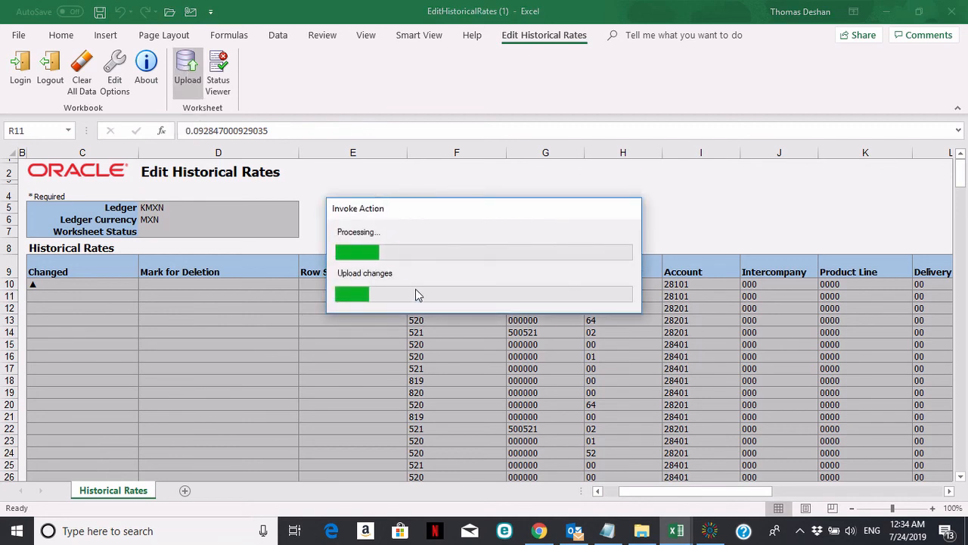
left_click(490, 282)
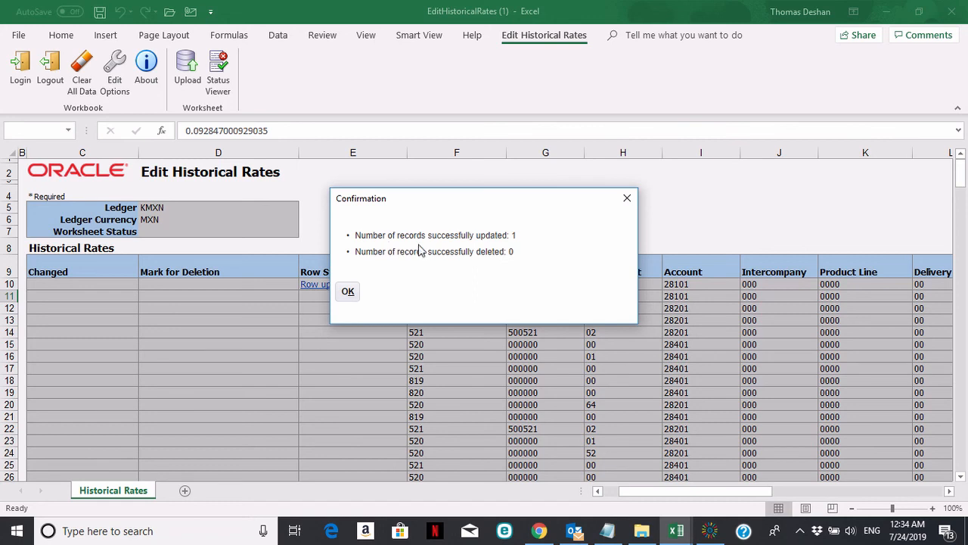
left_click(353, 295)
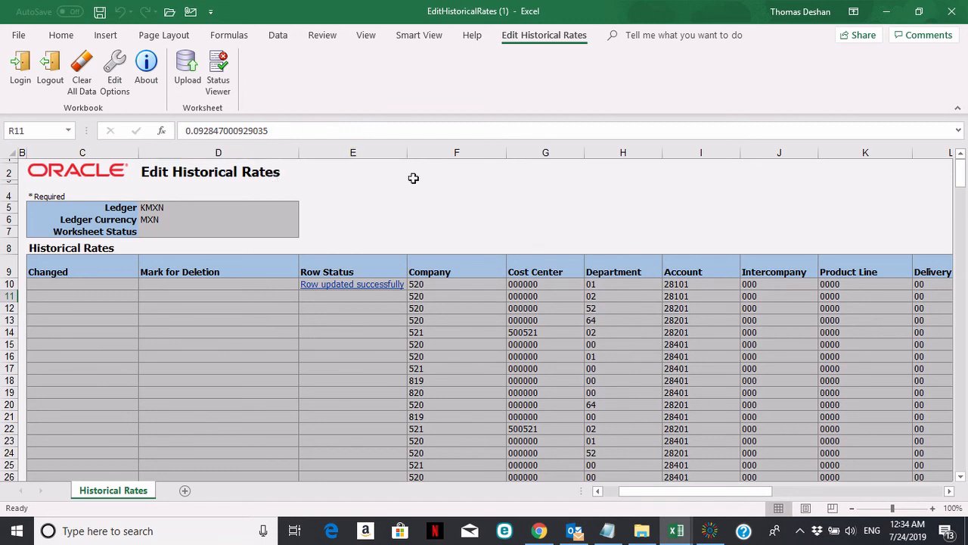
Close the EditHistoricalRates (1) workbook without saving and return to Oracle's Currency Rates Manager in the browser.
left_click(952, 17)
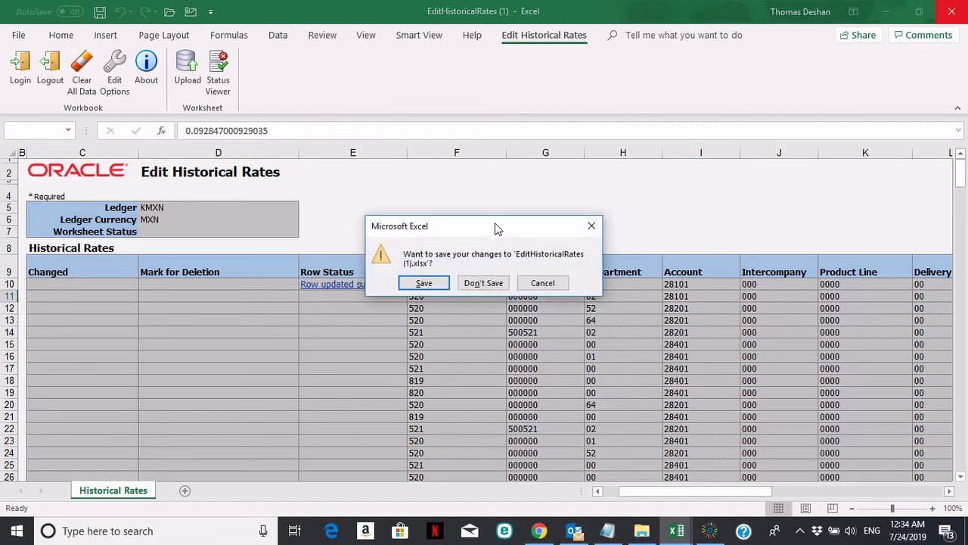
left_click(486, 284)
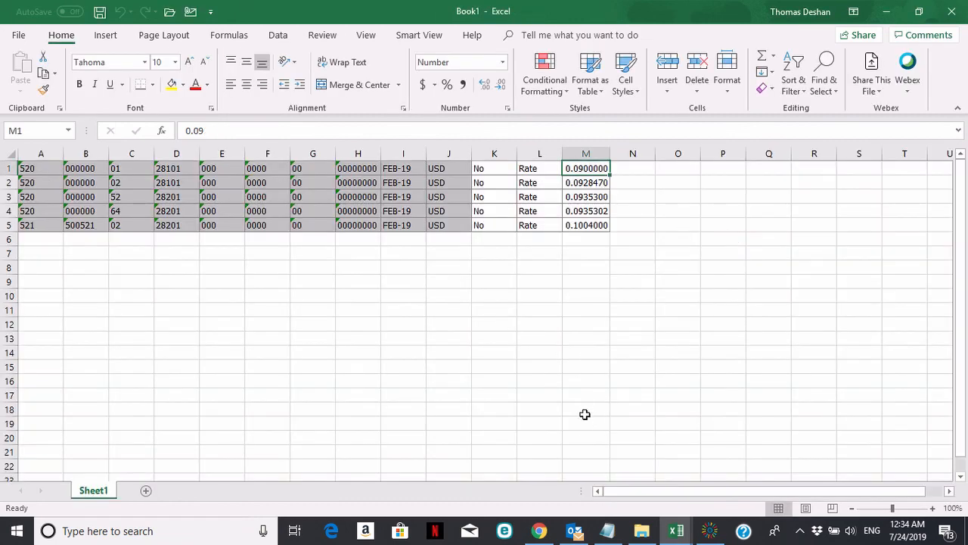
key("alt+Tab")
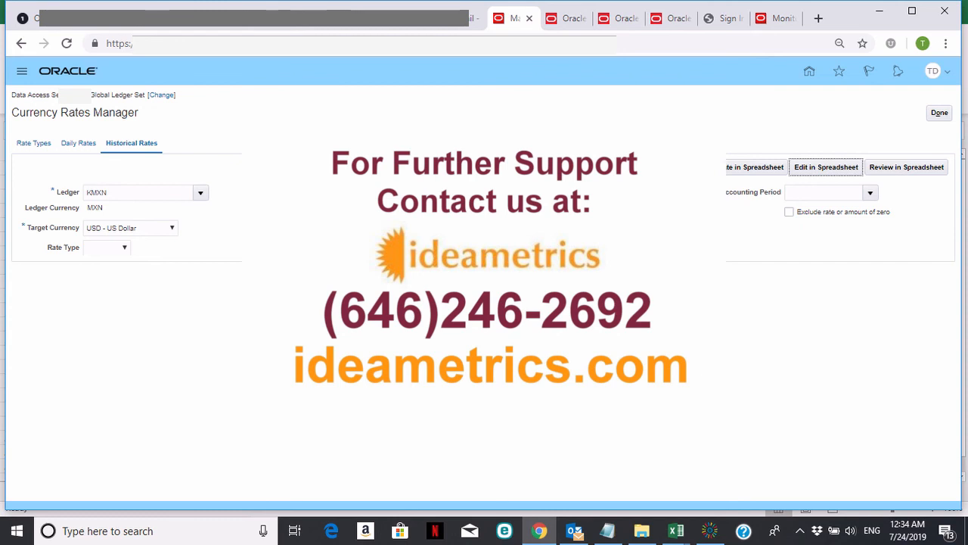
left_click(710, 530)
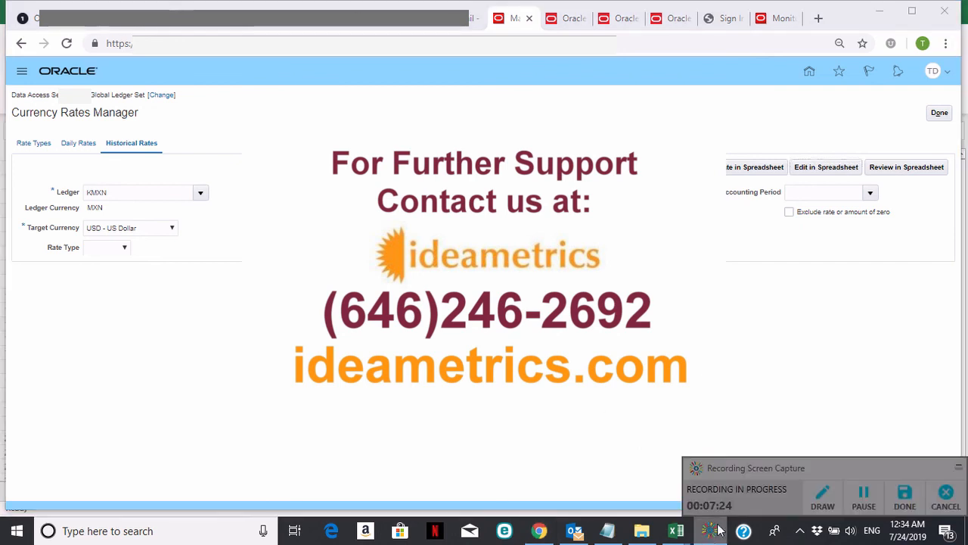